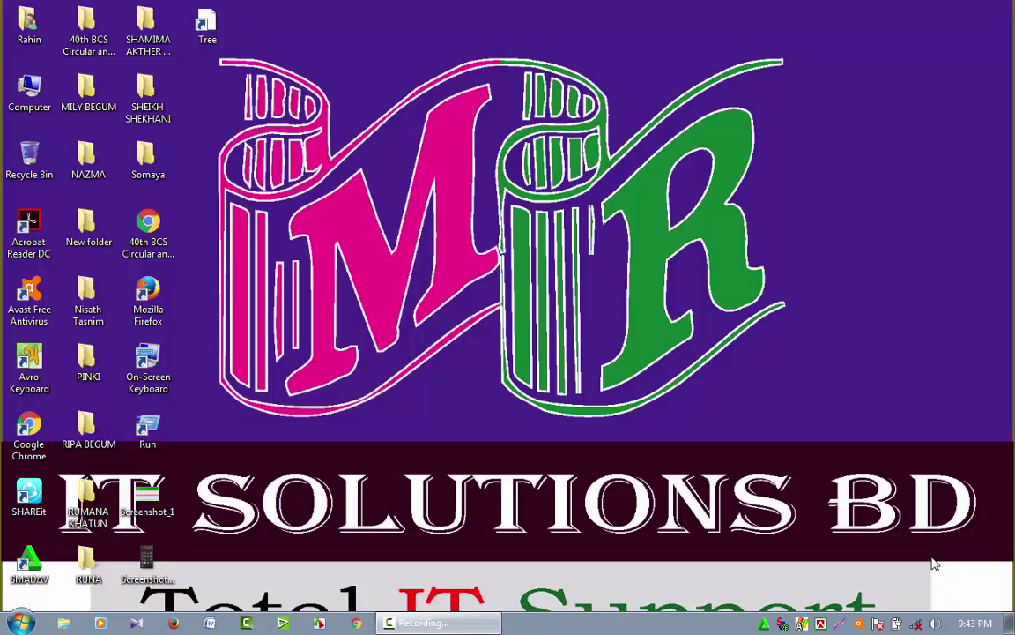
Open All Programs from the Start menu and expand the Microsoft Office folder.
{"action": "left_click", "coordinate": [17, 624]}
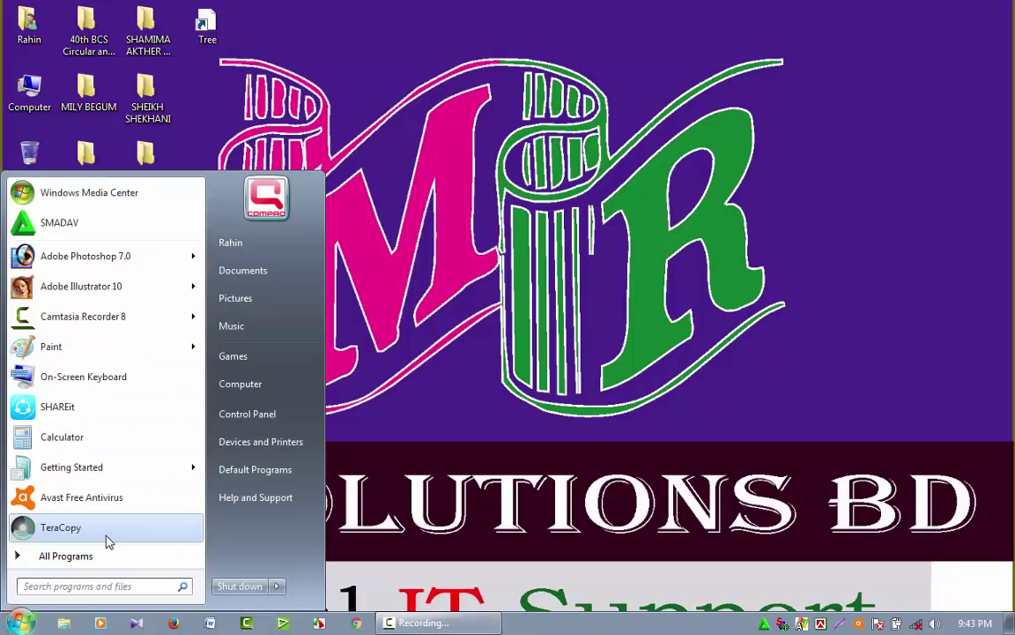
{"action": "left_click", "coordinate": [83, 556]}
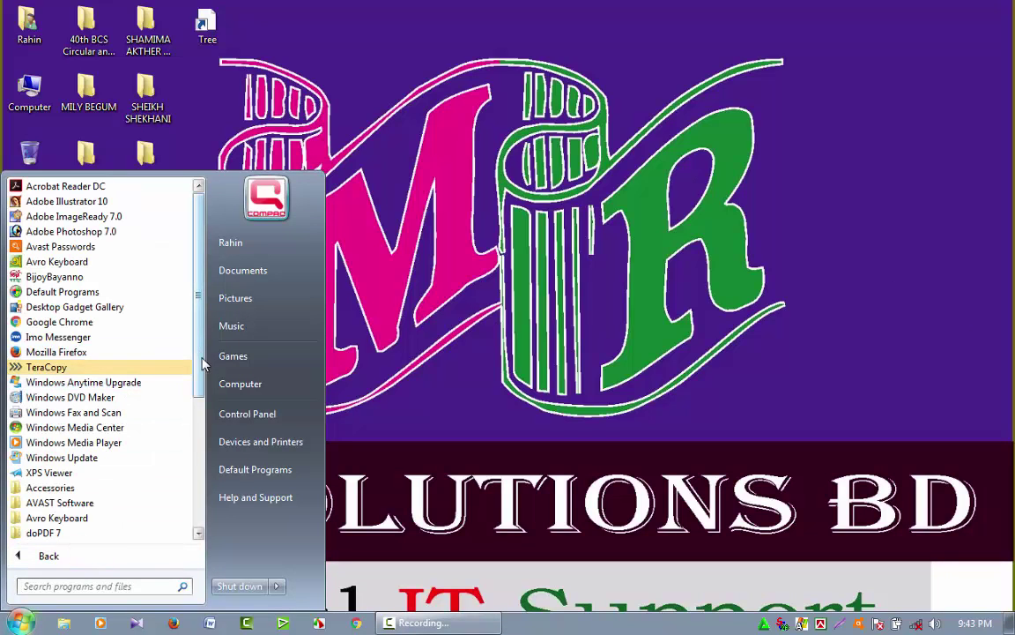
{"action": "left_click_drag", "start_coordinate": [202, 365], "coordinate": [199, 403]}
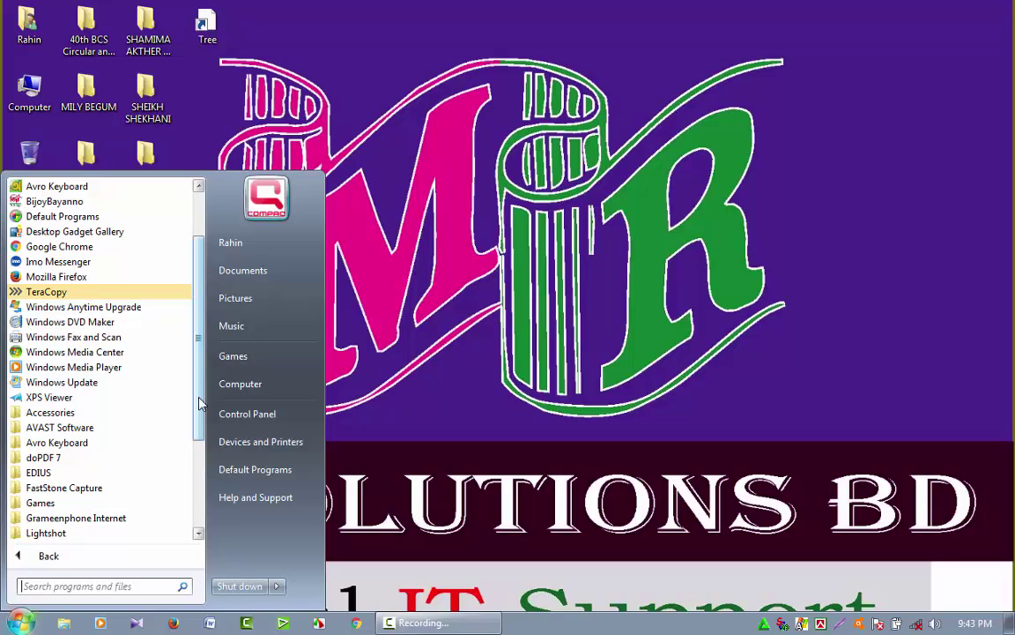
{"action": "left_click_drag", "start_coordinate": [199, 403], "coordinate": [199, 424]}
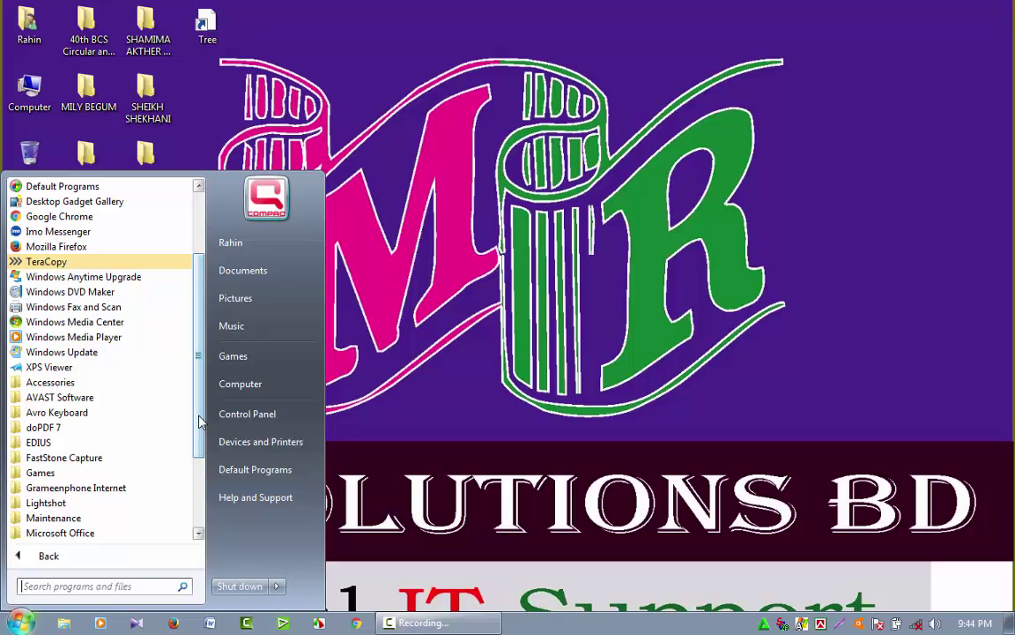
{"action": "scroll", "coordinate": [195, 410], "scroll_direction": "down", "scroll_amount": 1}
{"action": "scroll", "coordinate": [196, 410], "scroll_direction": "down", "scroll_amount": 1}
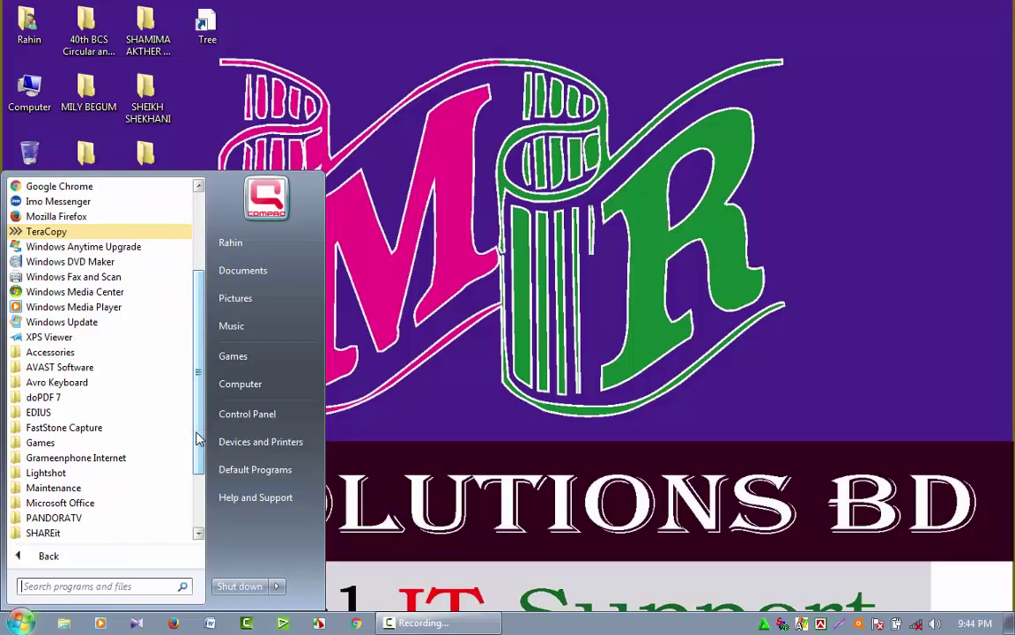
{"action": "left_click", "coordinate": [101, 502]}
Launch Word 2007 and set the font to Times New Roman at size 20.
{"action": "left_click", "coordinate": [146, 521]}
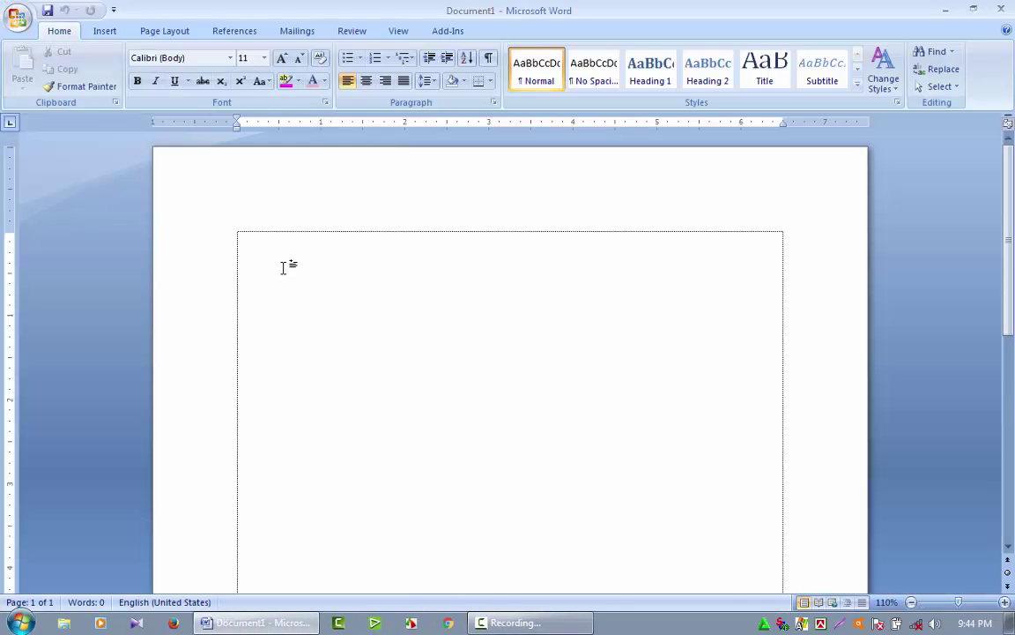
{"action": "scroll", "coordinate": [370, 239], "scroll_direction": "up", "scroll_amount": 4, "text": "ctrl"}
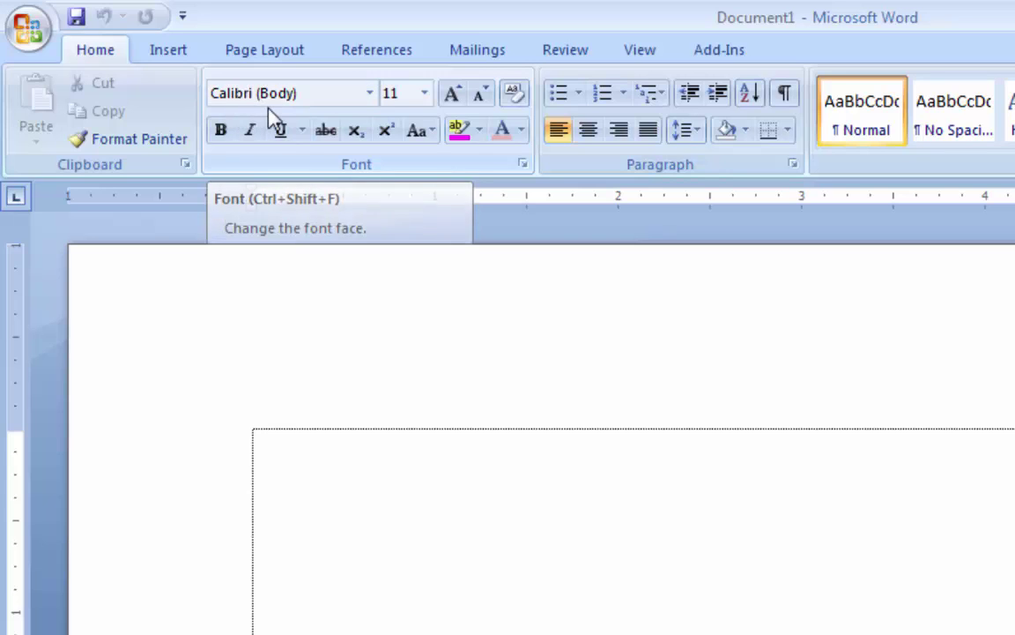
{"action": "left_click", "coordinate": [371, 96]}
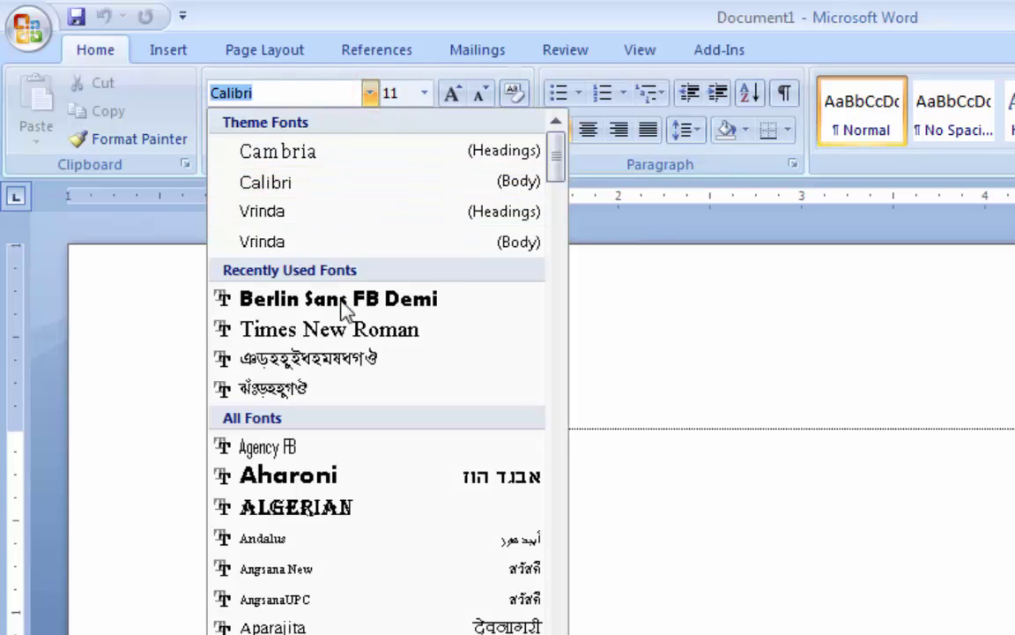
{"action": "left_click", "coordinate": [264, 335]}
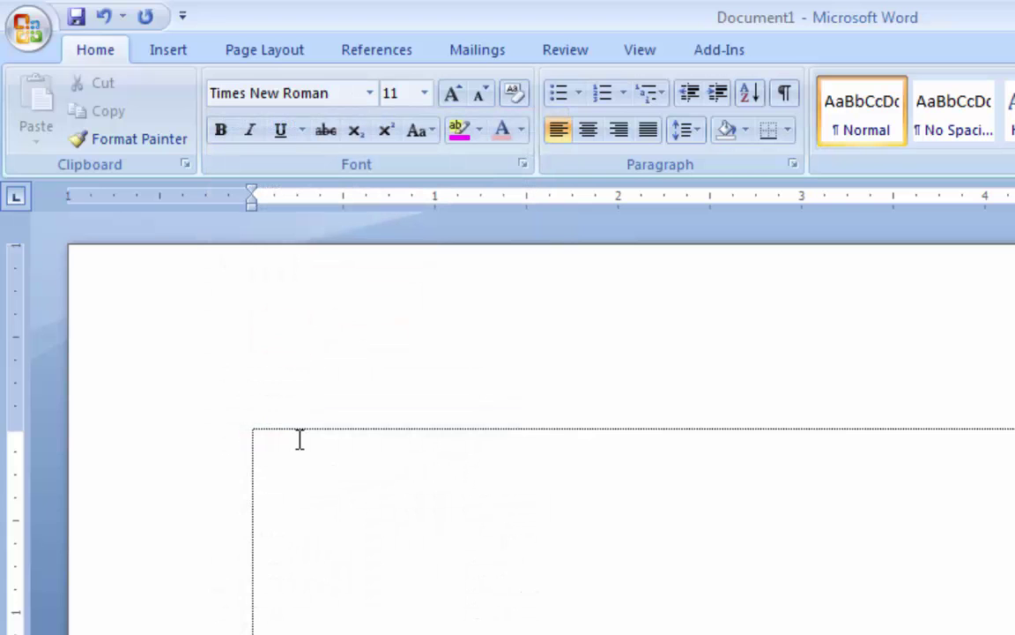
{"action": "left_click", "coordinate": [424, 95]}
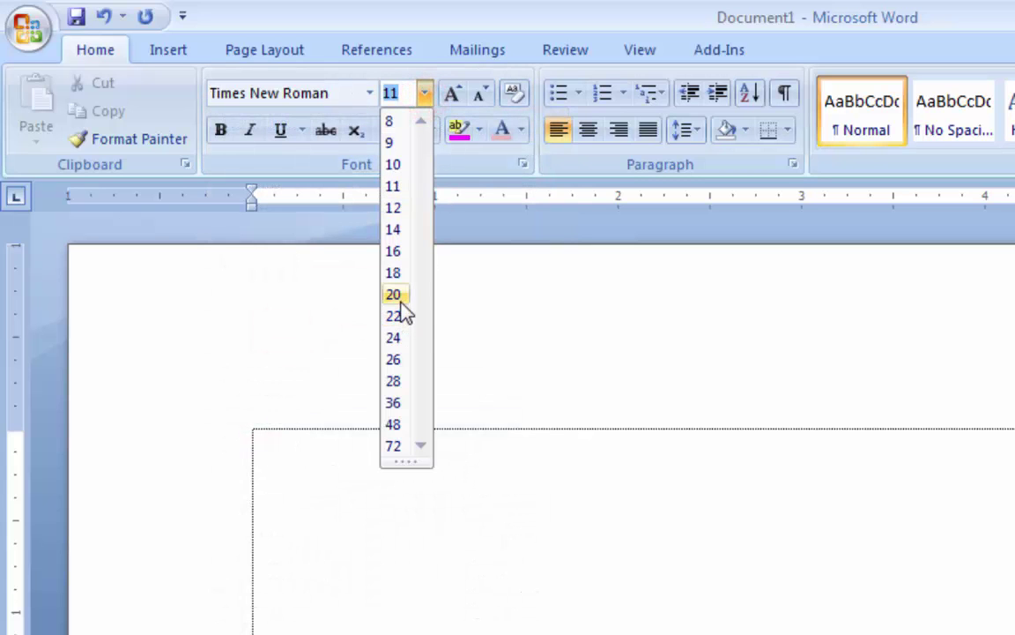
{"action": "left_click", "coordinate": [393, 296]}
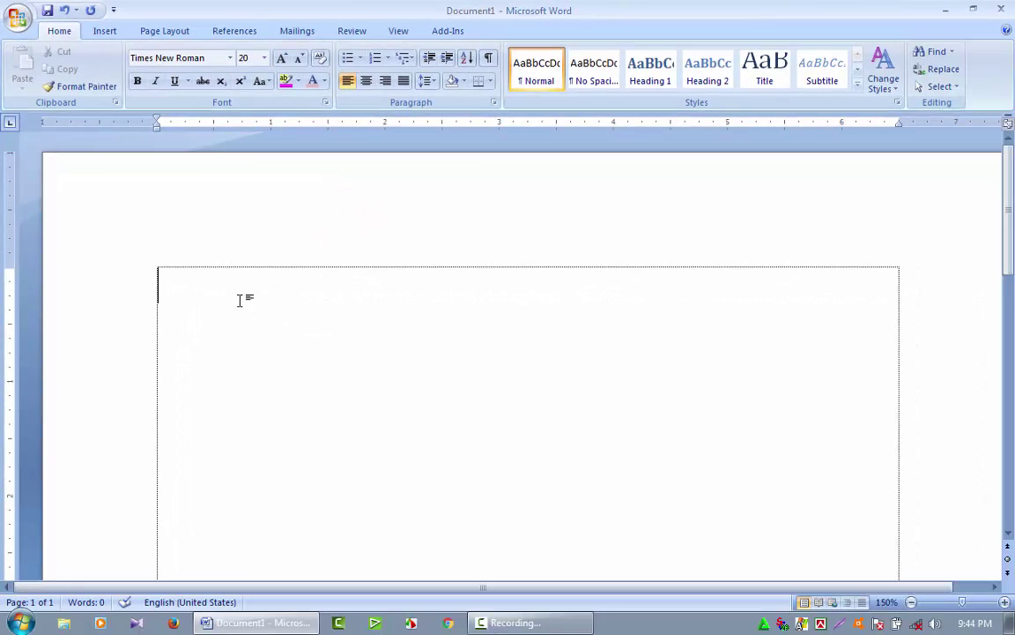
Type 'Amar Sunar Bangla' in Times New Roman, fixing a typo.
{"action": "type", "text": "A"}
{"action": "type", "text": "mar Sunam"}
{"action": "key", "text": "BackSpace"}
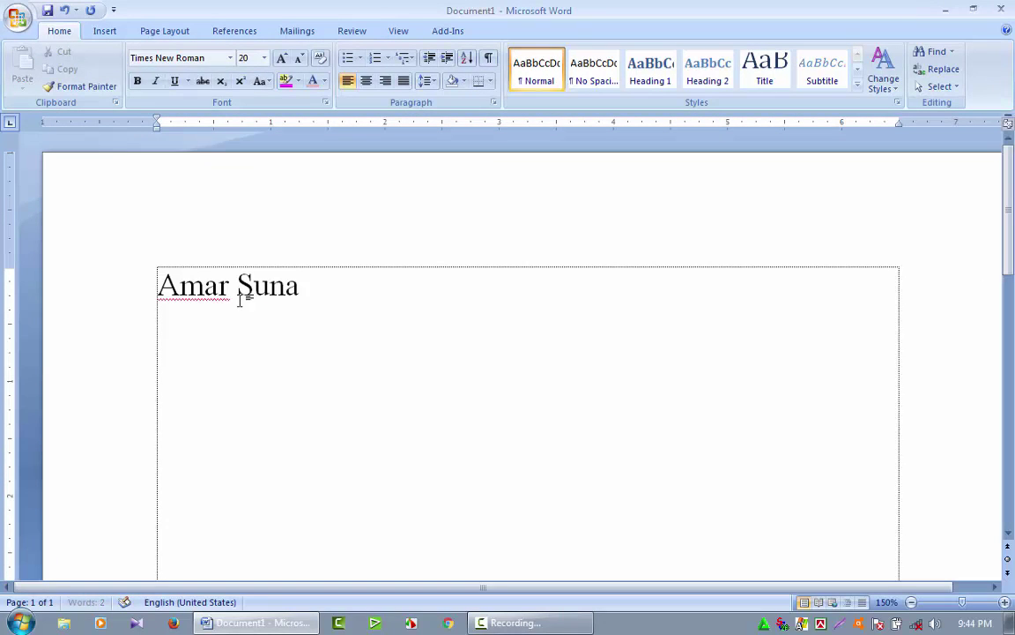
{"action": "type", "text": "r Bangla"}
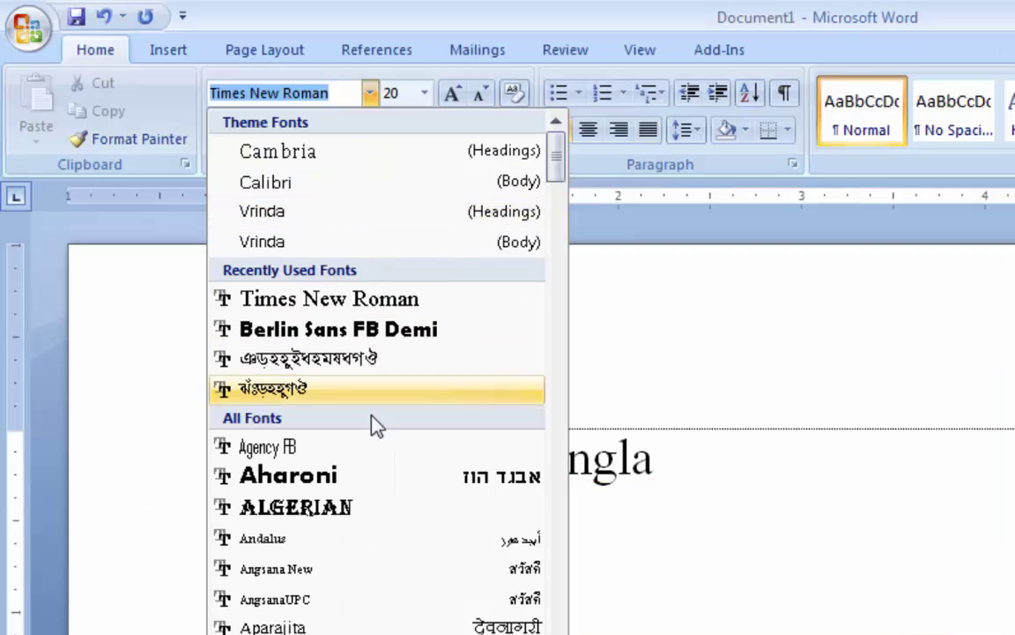
Switch the font to SutonnyMJ and type আমার সোনার বাংলা in Bangla.
{"action": "left_click", "coordinate": [300, 390]}
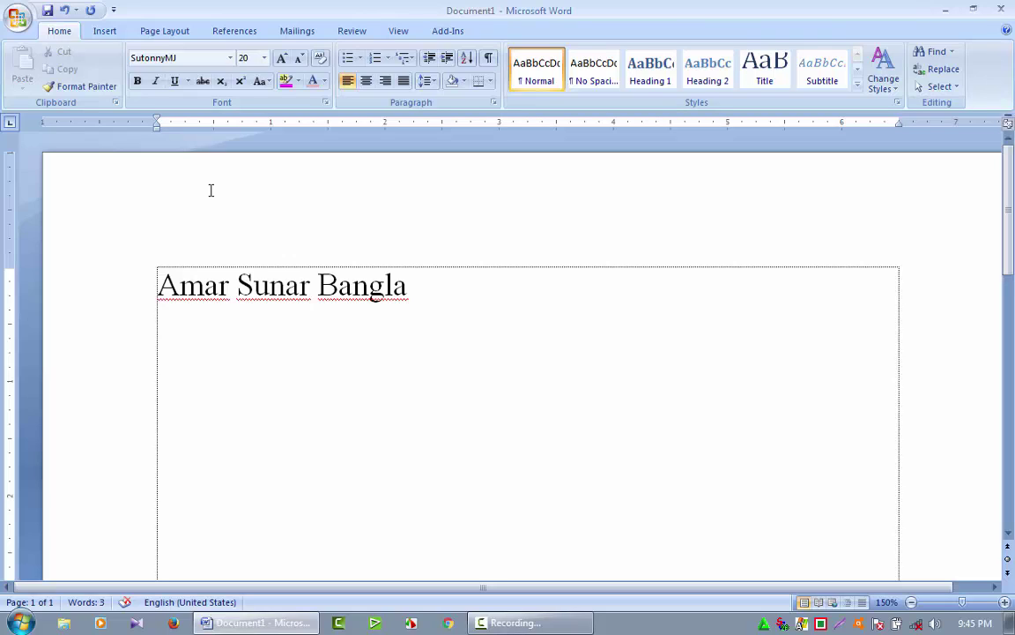
{"action": "type", "text": ",আমি"}
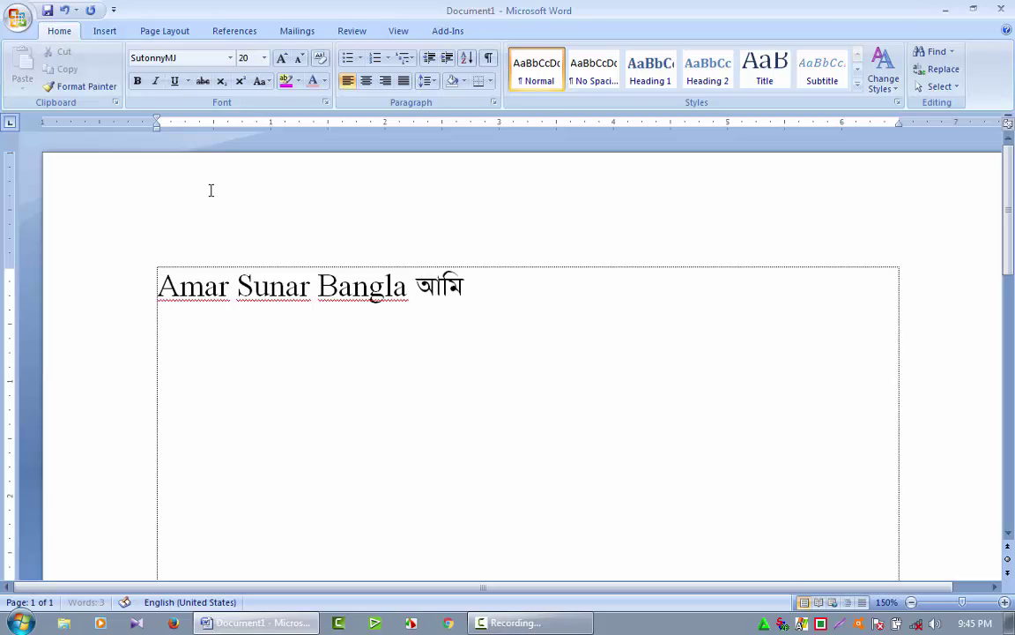
{"action": "key", "text": "BackSpace"}
{"action": "key", "text": "BackSpace"}
{"action": "type", "text": "মা"}
{"action": "type", "text": "র েসানার বা"}
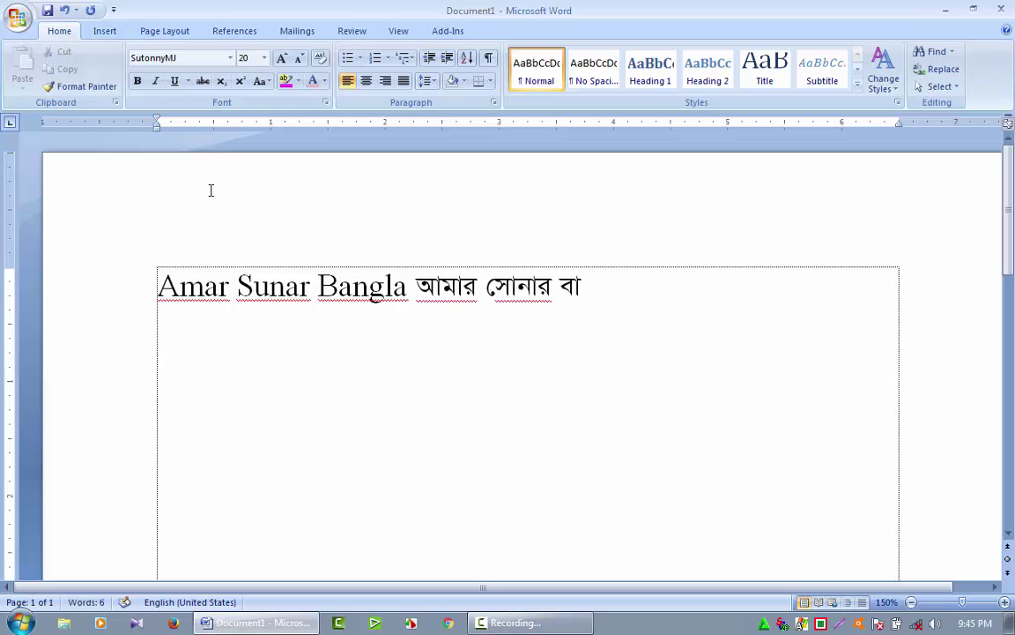
{"action": "type", "text": "ংলা"}
Return the font to Times New Roman and delete the whole mixed-language line.
{"action": "left_click", "coordinate": [230, 57]}
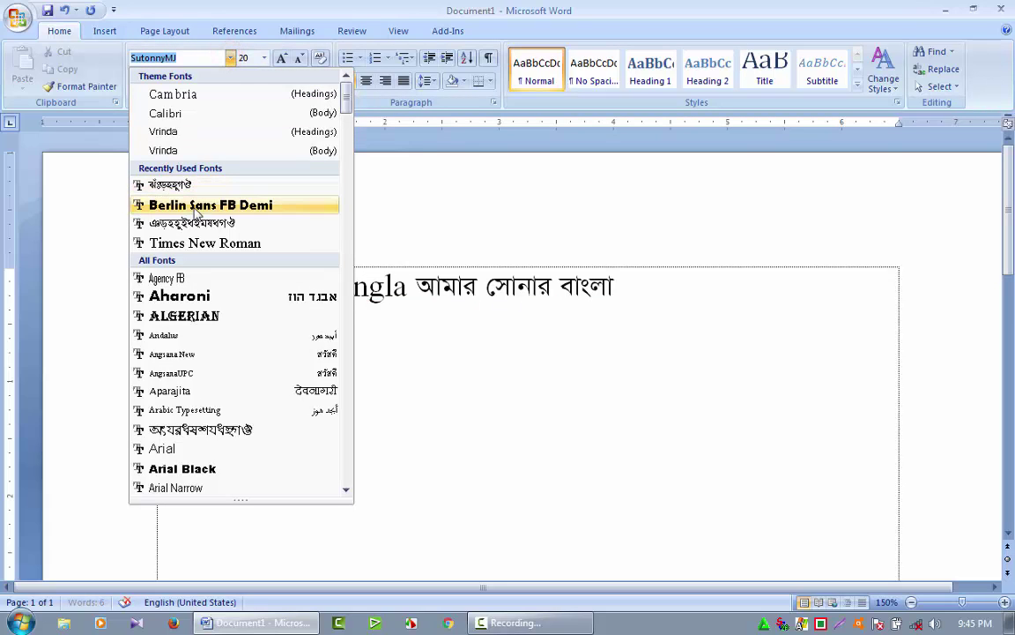
{"action": "left_click", "coordinate": [217, 240]}
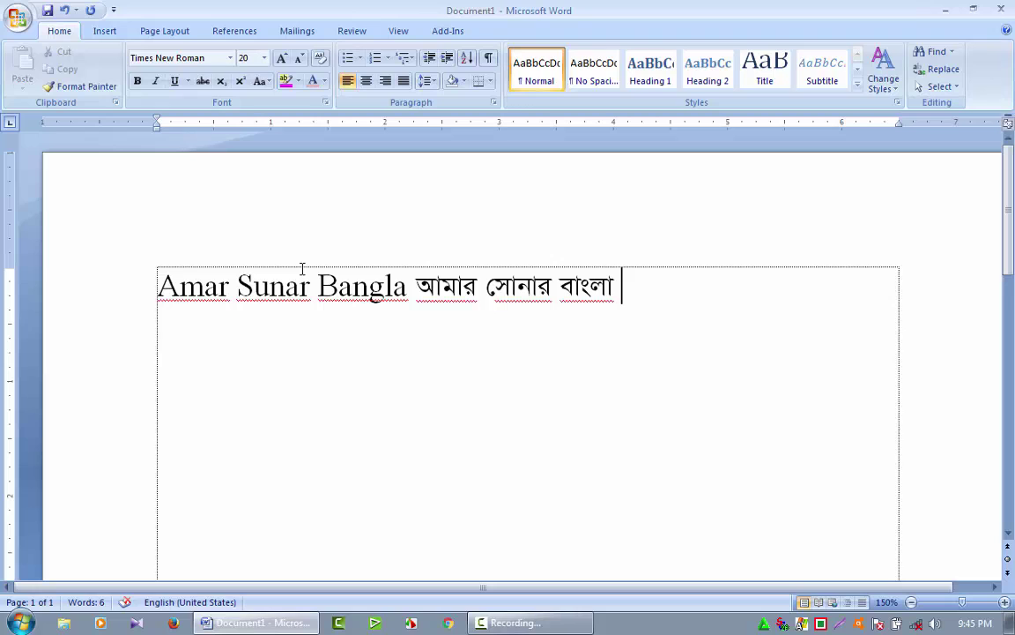
{"action": "left_click", "coordinate": [229, 57]}
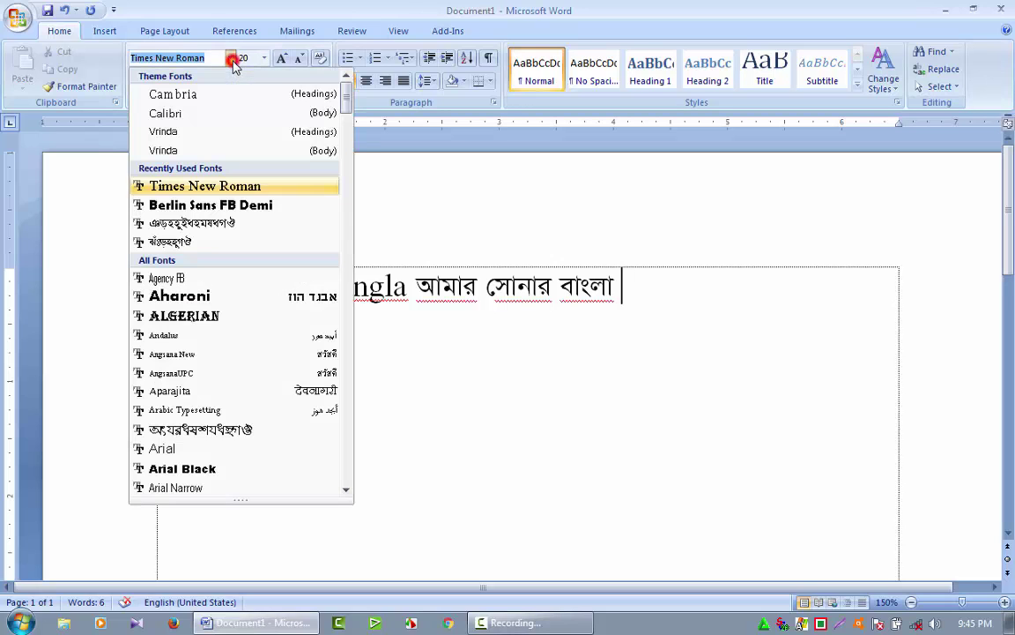
{"action": "key", "text": "Escape"}
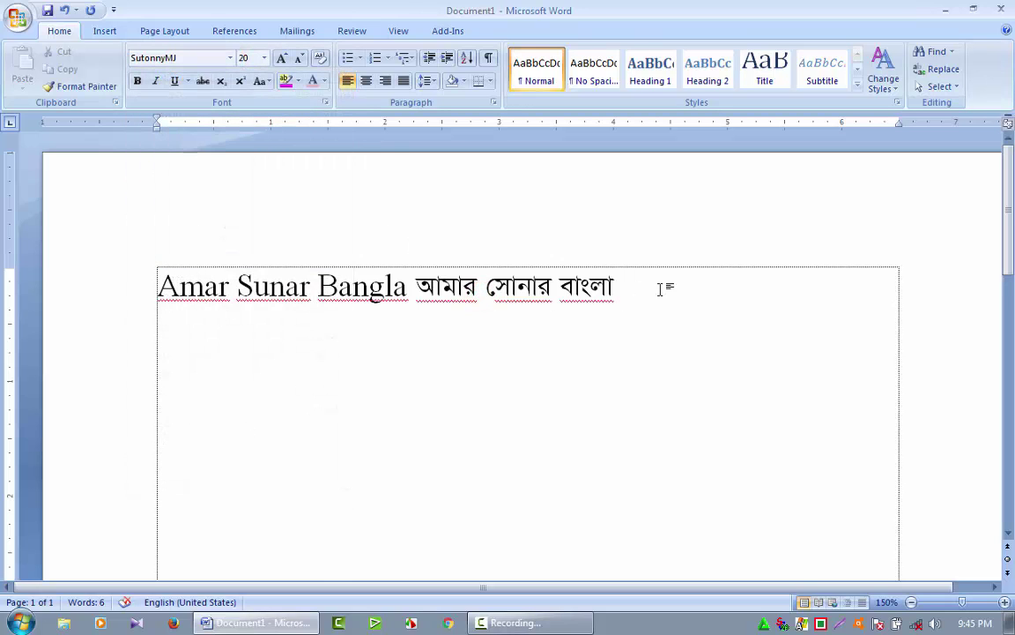
{"action": "left_click_drag", "start_coordinate": [661, 280], "coordinate": [148, 291]}
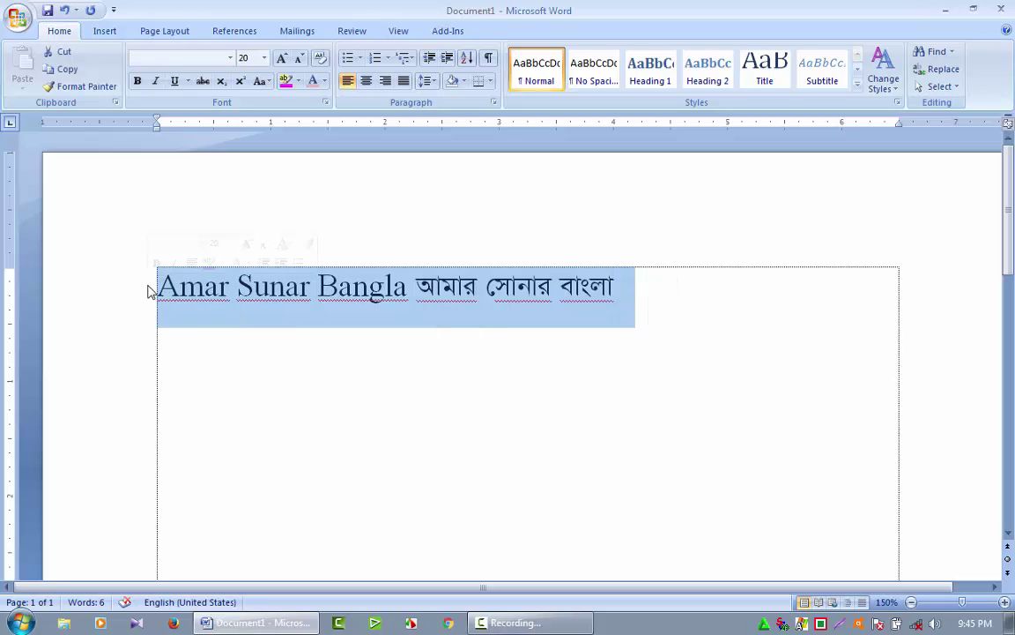
{"action": "key", "text": "Delete"}
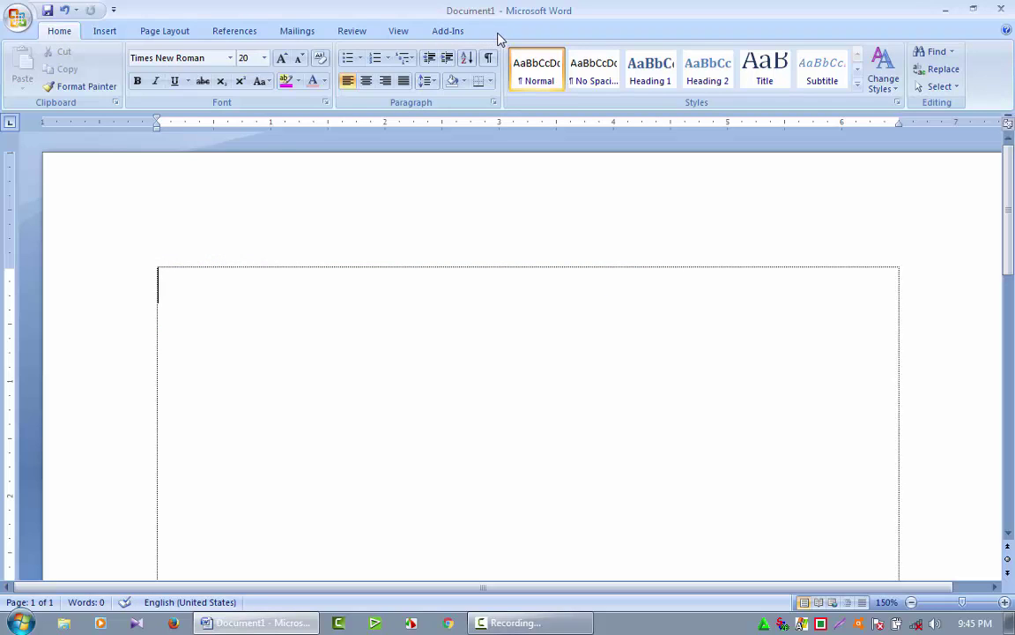
Open Word's keyboard shortcut customization and list the Fonts category.
{"action": "right_click", "coordinate": [568, 32]}
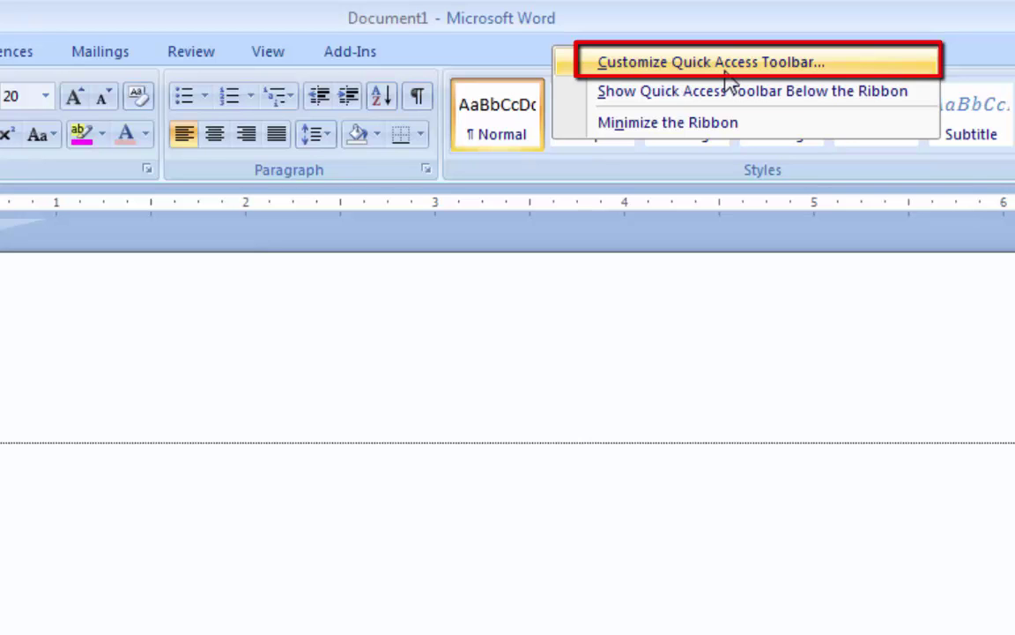
{"action": "left_click", "coordinate": [667, 41]}
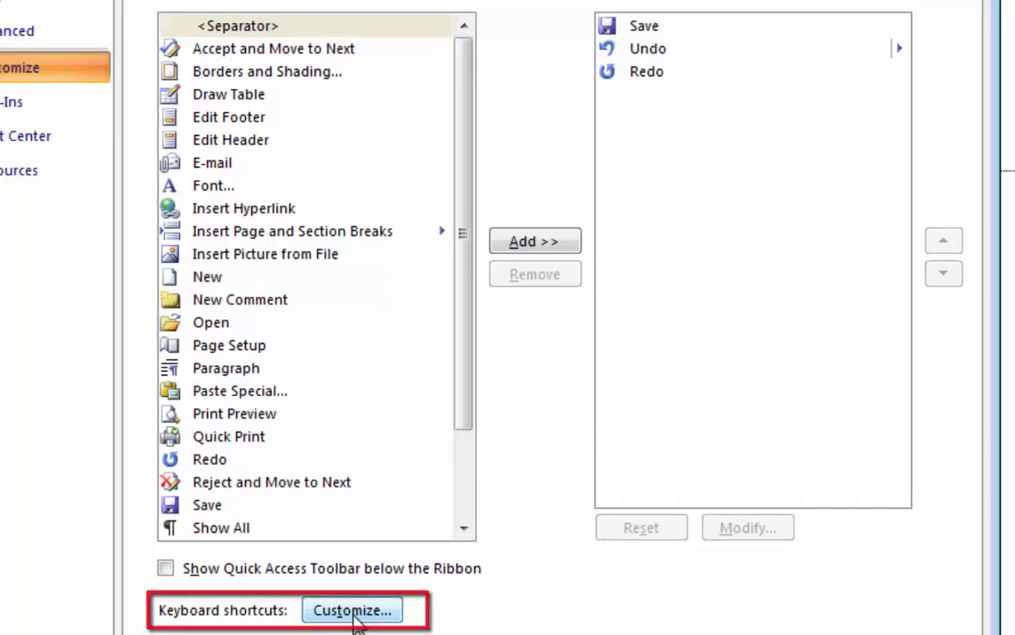
{"action": "left_click", "coordinate": [420, 574]}
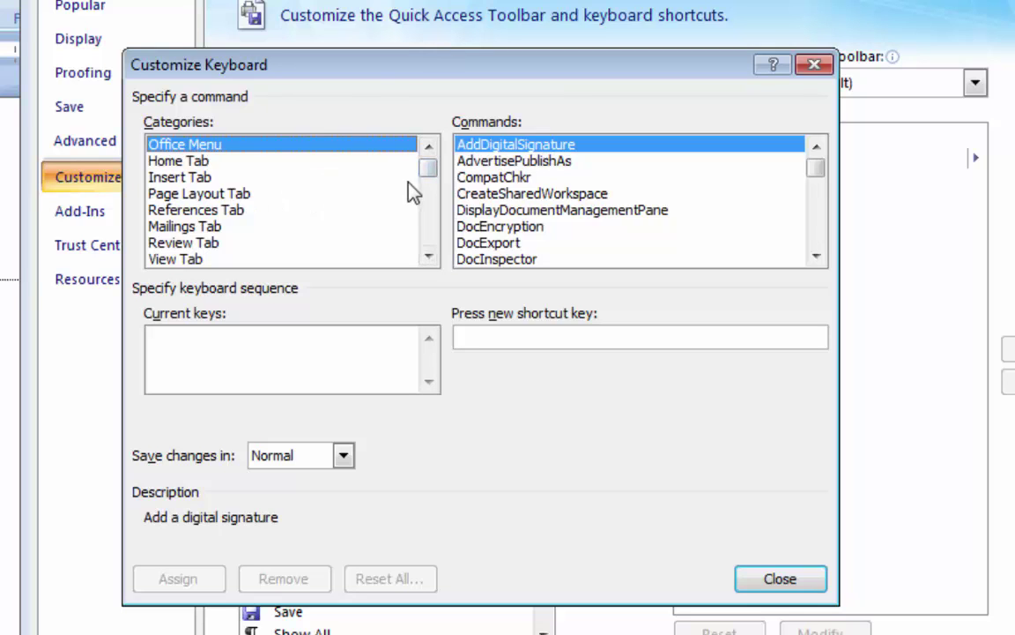
{"action": "left_click_drag", "start_coordinate": [427, 169], "coordinate": [430, 240]}
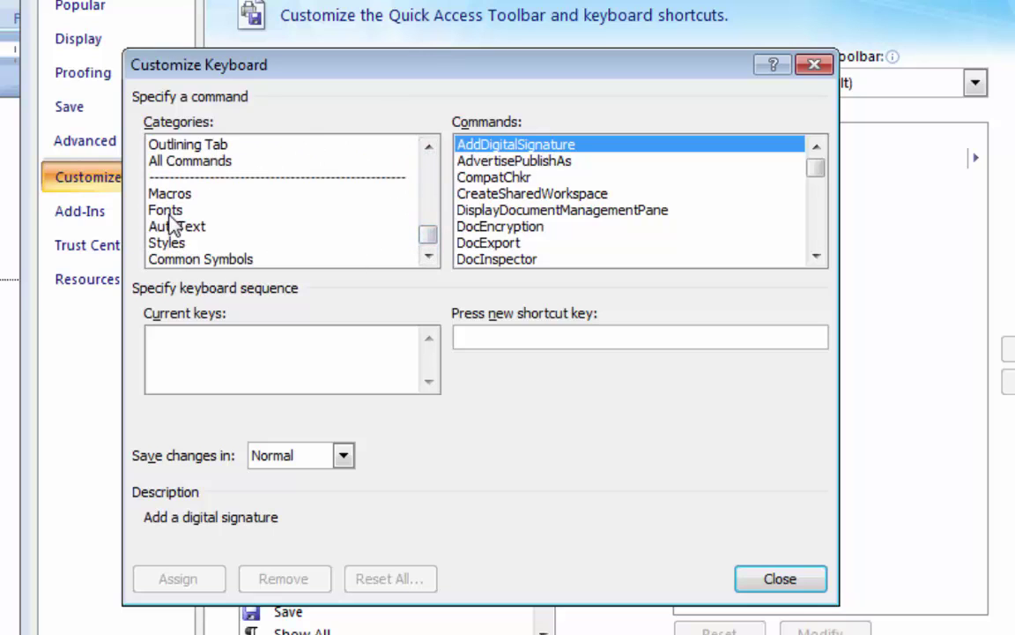
{"action": "left_click", "coordinate": [170, 210]}
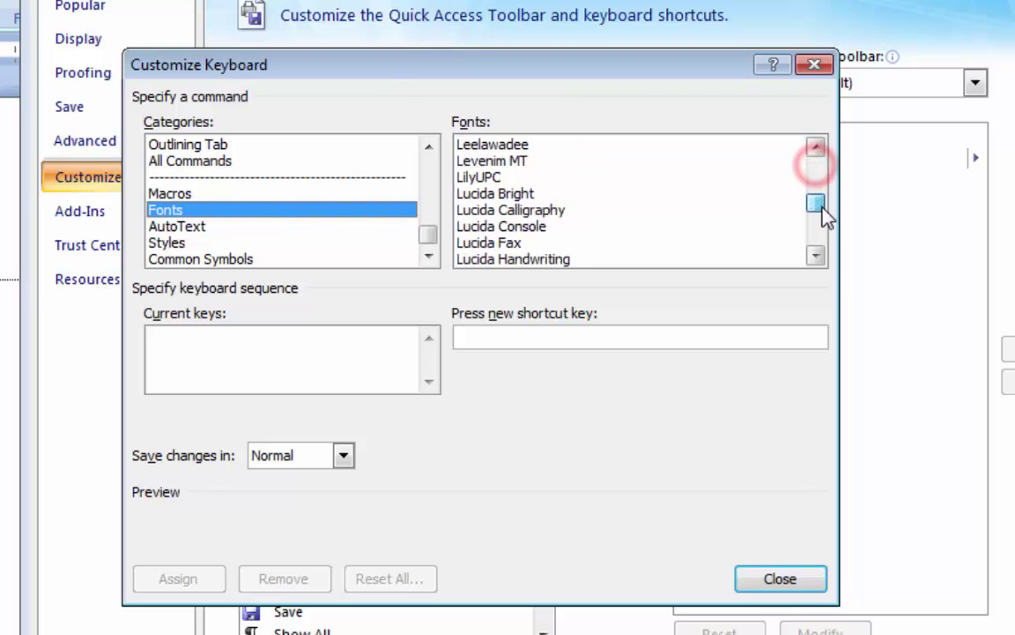
Select Times New Roman in the Fonts list and focus the new shortcut key box.
{"action": "left_click_drag", "start_coordinate": [816, 173], "coordinate": [821, 251]}
{"action": "left_click", "coordinate": [816, 147]}
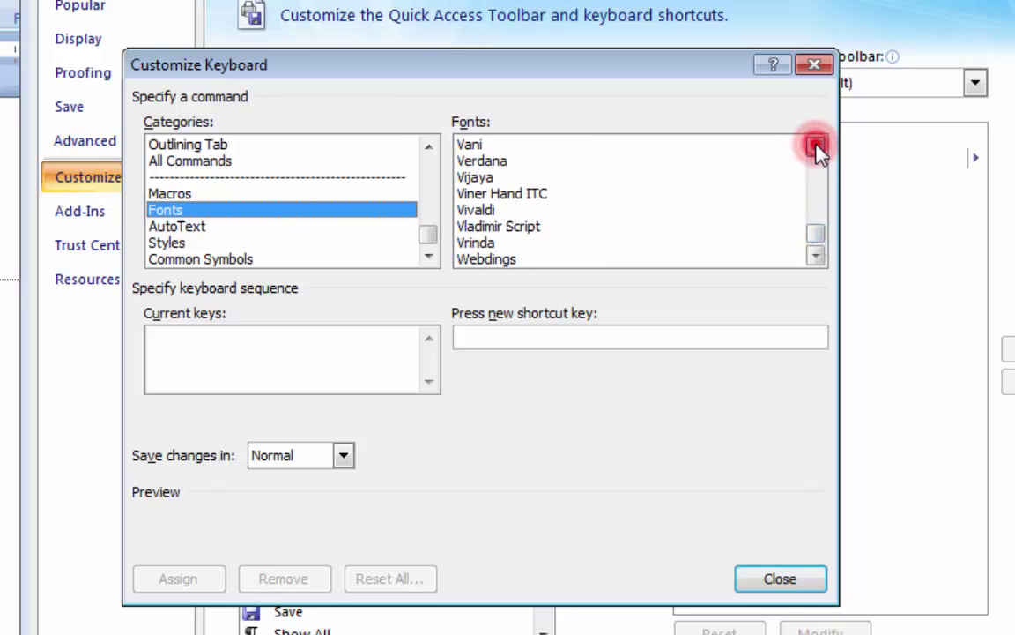
{"action": "double_click", "coordinate": [816, 147]}
{"action": "double_click", "coordinate": [816, 148]}
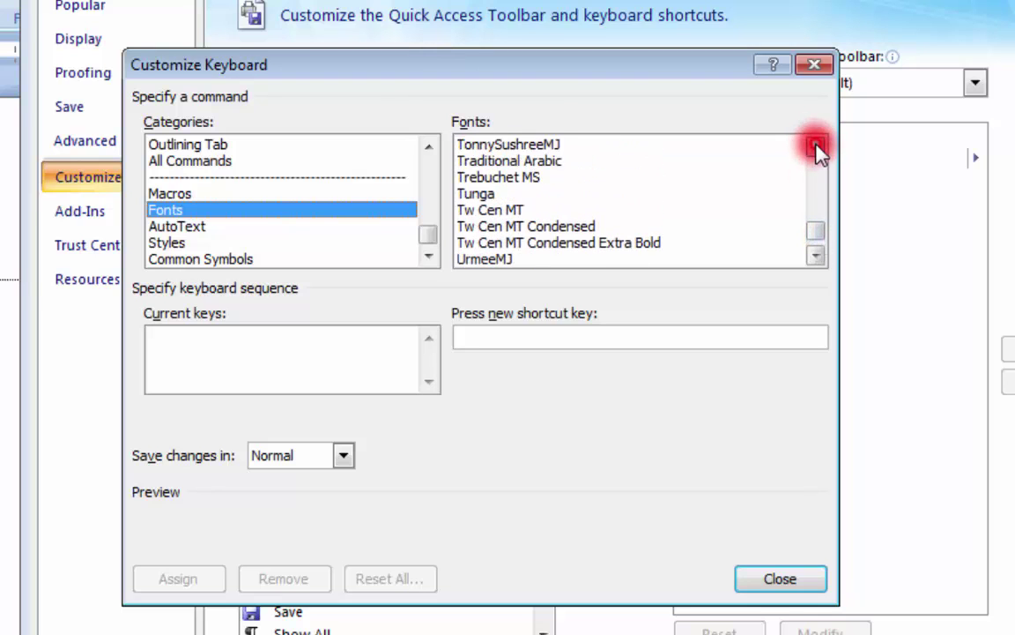
{"action": "double_click", "coordinate": [816, 148]}
{"action": "left_click", "coordinate": [816, 148]}
{"action": "left_click", "coordinate": [816, 147]}
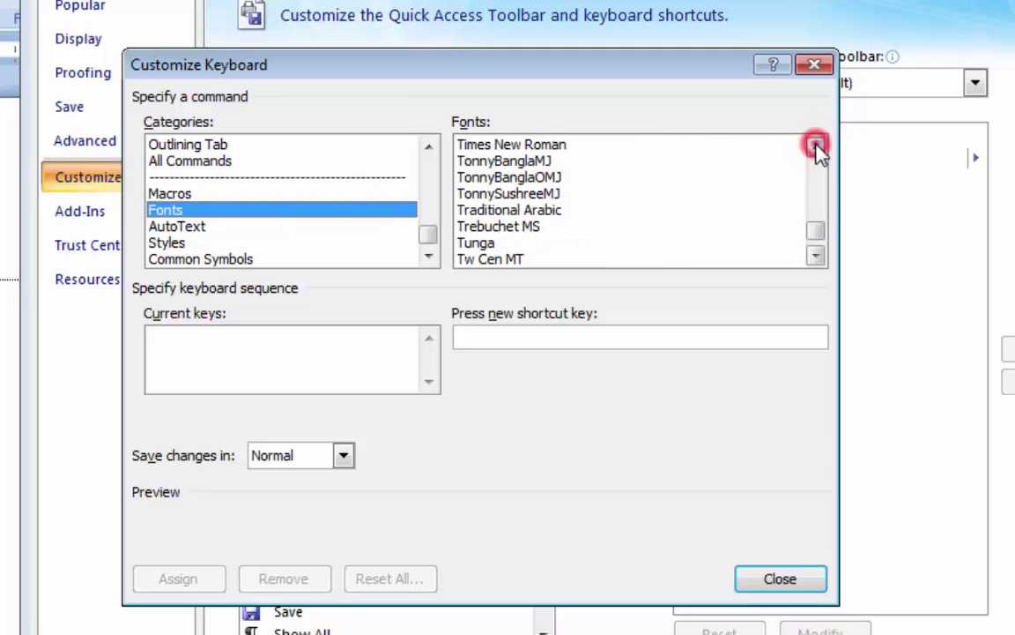
{"action": "left_click", "coordinate": [817, 147]}
{"action": "left_click", "coordinate": [537, 165]}
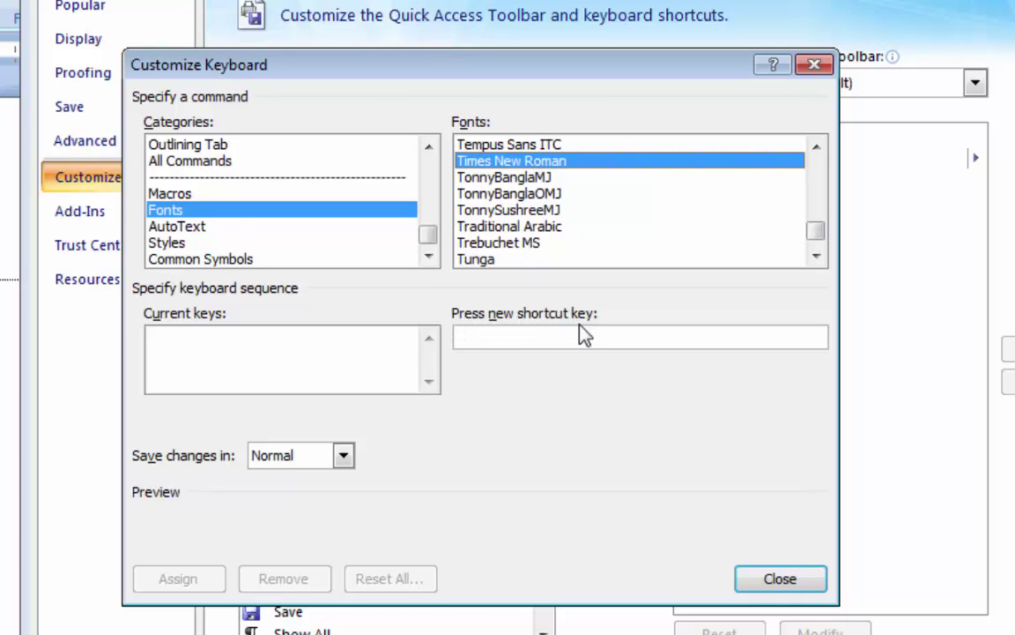
{"action": "left_click", "coordinate": [512, 338]}
{"action": "left_click", "coordinate": [511, 339]}
Assign Alt+2 to Times New Roman, correcting the mistaken Alt+2,2 entry first.
{"action": "key", "text": "alt+2"}
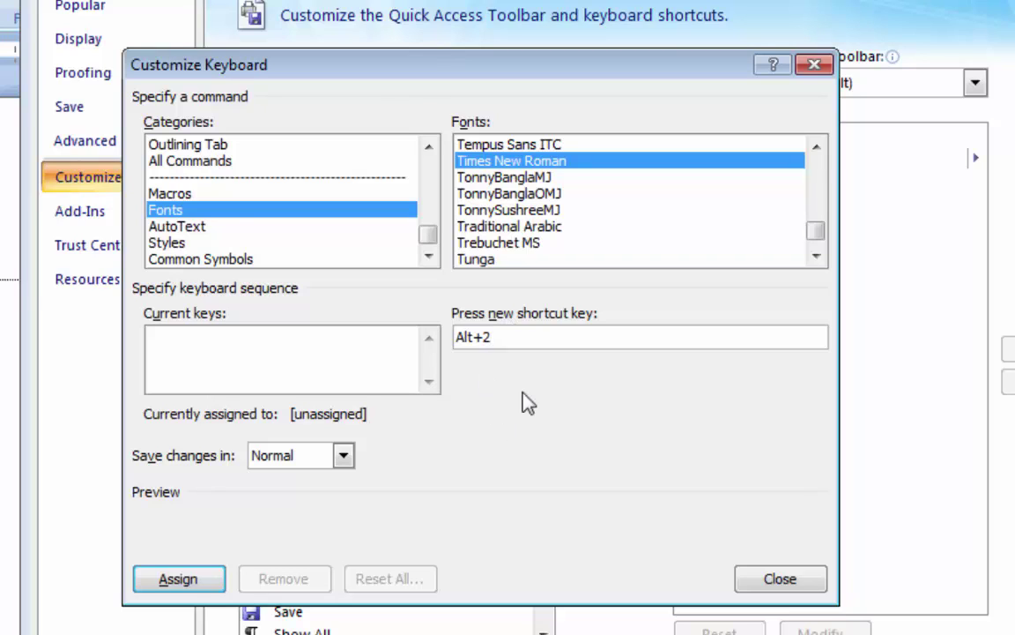
{"action": "left_click", "coordinate": [513, 336]}
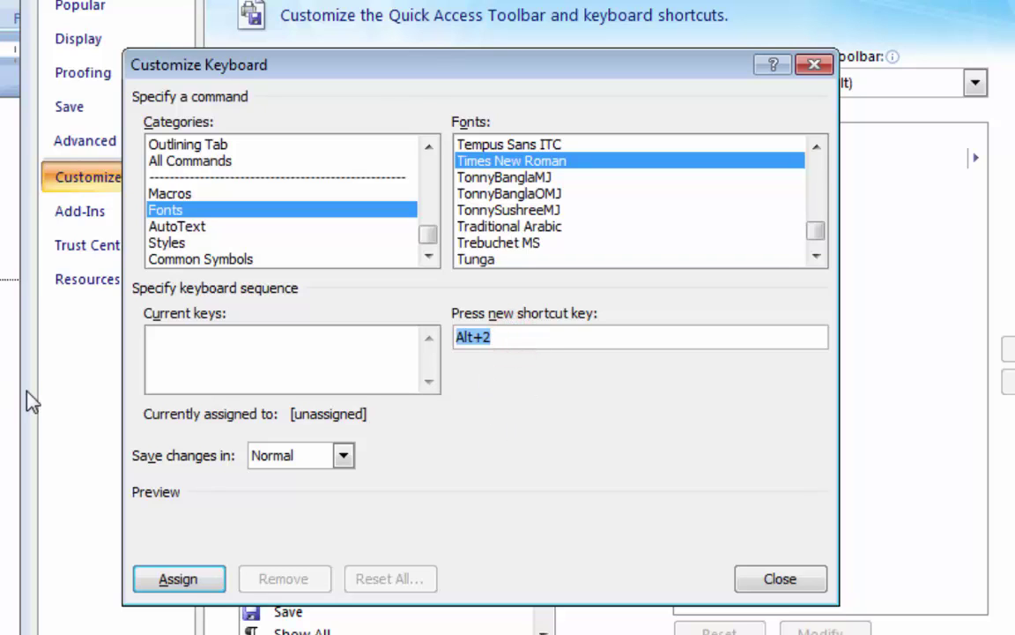
{"action": "key", "text": "2"}
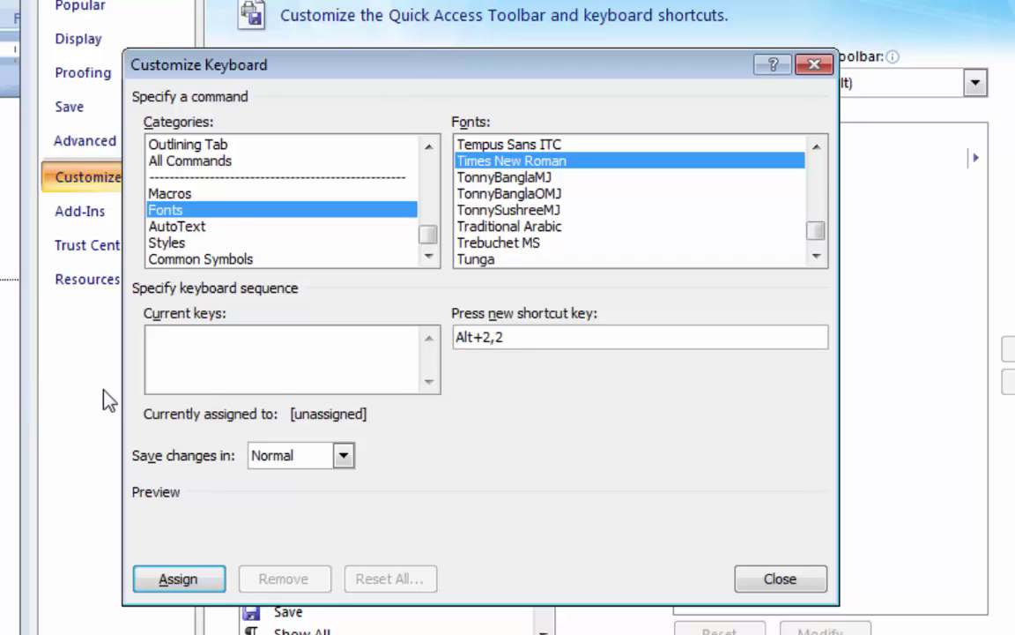
{"action": "left_click", "coordinate": [562, 339]}
{"action": "key", "text": "BackSpace"}
{"action": "key", "text": "BackSpace"}
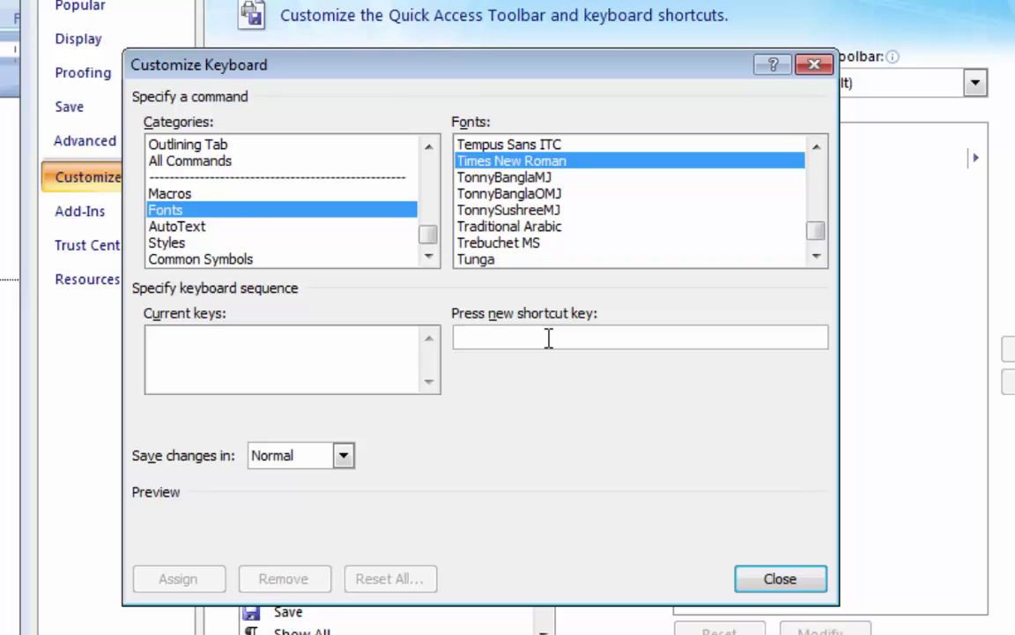
{"action": "key", "text": "alt+2"}
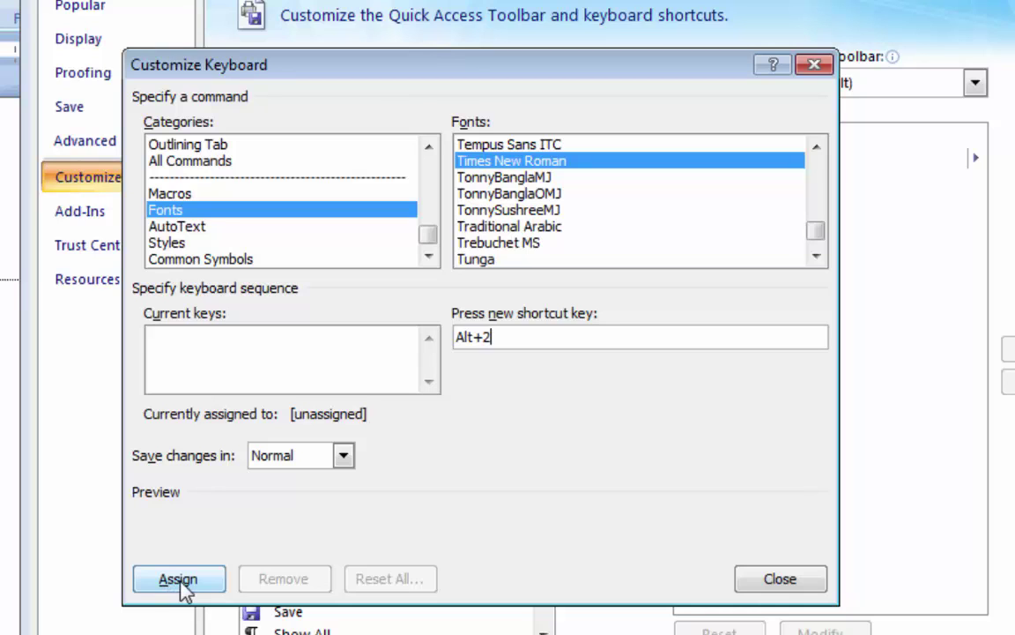
{"action": "left_click", "coordinate": [181, 580]}
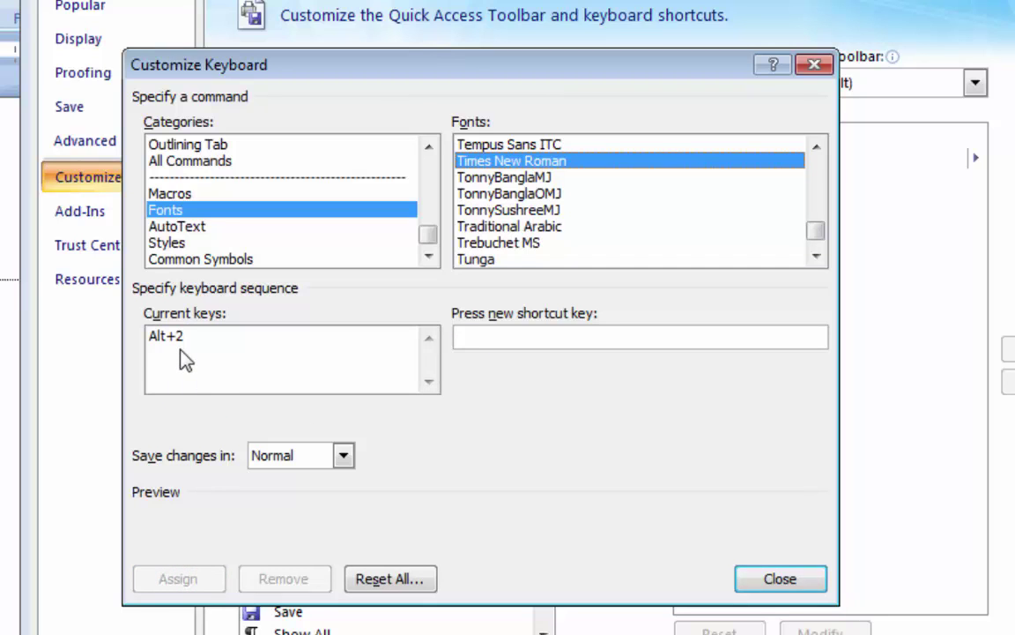
Select SutonnyMJ in the Fonts list and assign it the Alt+3 shortcut.
{"action": "left_click", "coordinate": [816, 148]}
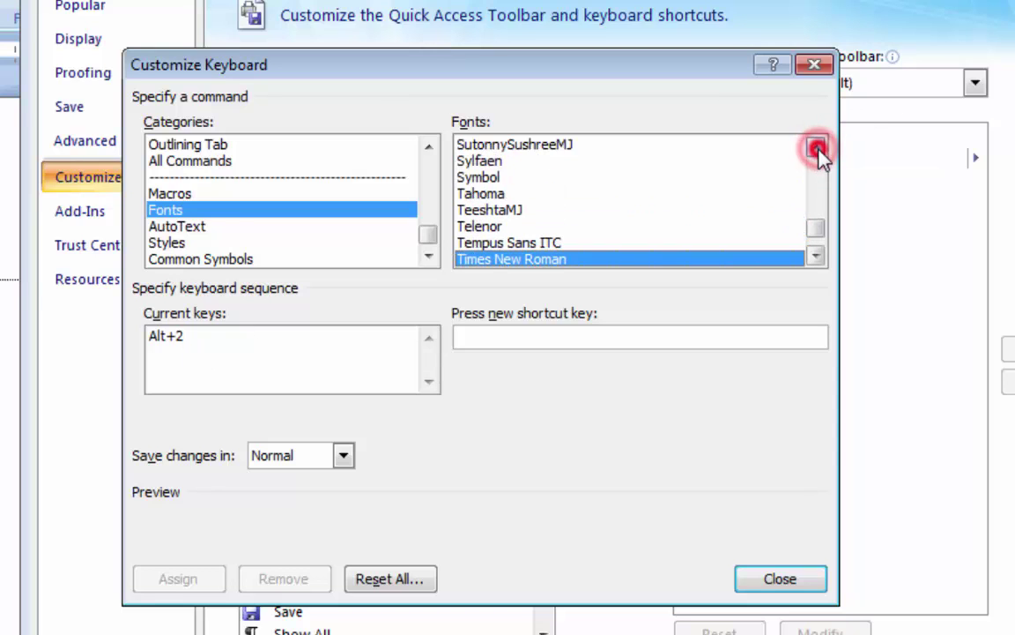
{"action": "left_click", "coordinate": [816, 148]}
{"action": "left_click", "coordinate": [816, 148]}
{"action": "left_click", "coordinate": [816, 148]}
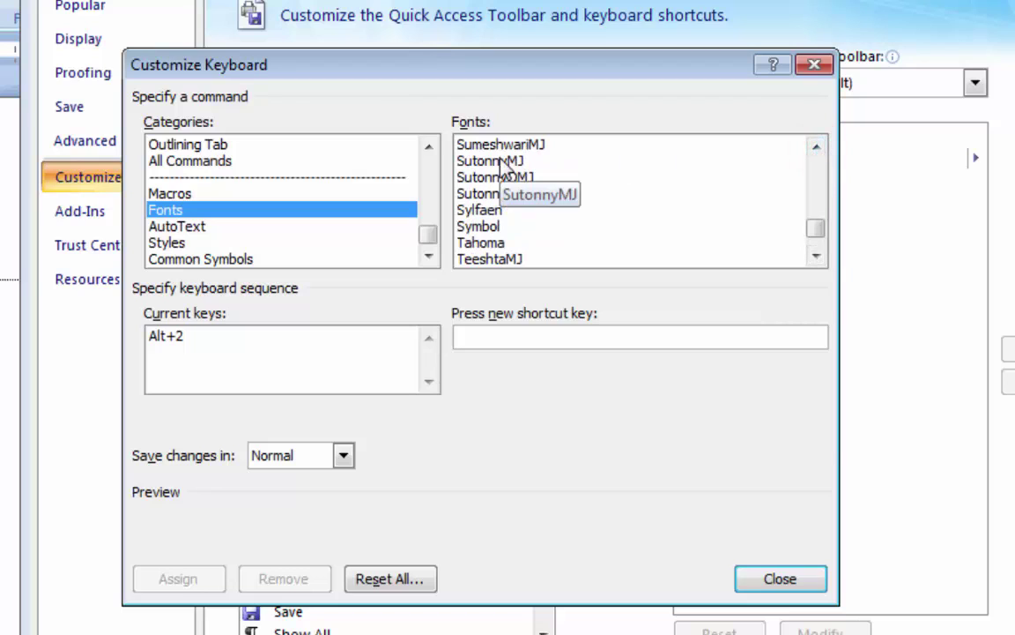
{"action": "left_click", "coordinate": [527, 162]}
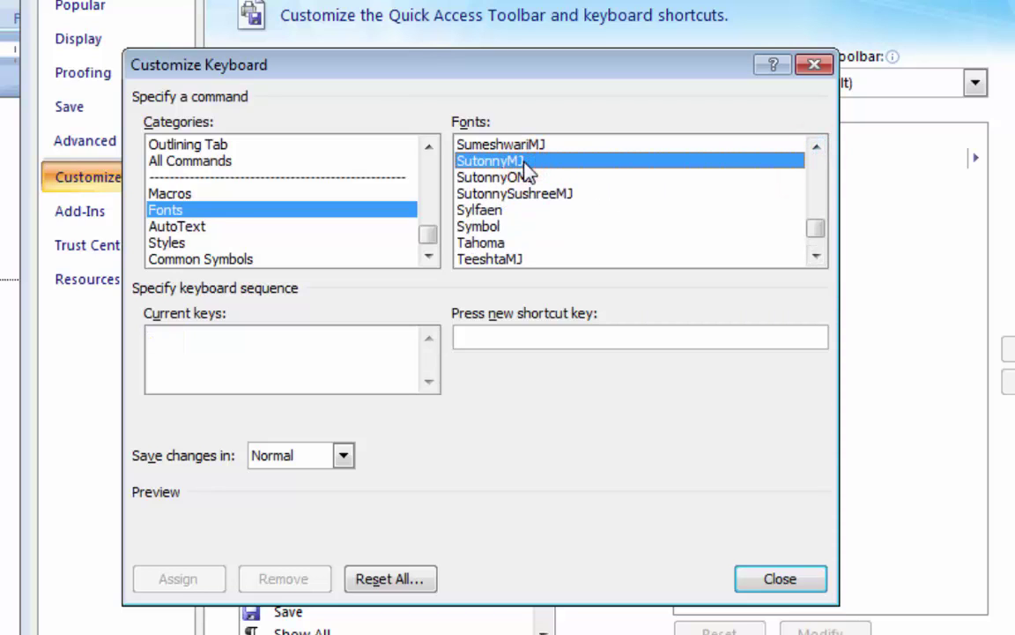
{"action": "left_click", "coordinate": [511, 333]}
{"action": "key", "text": "alt+3"}
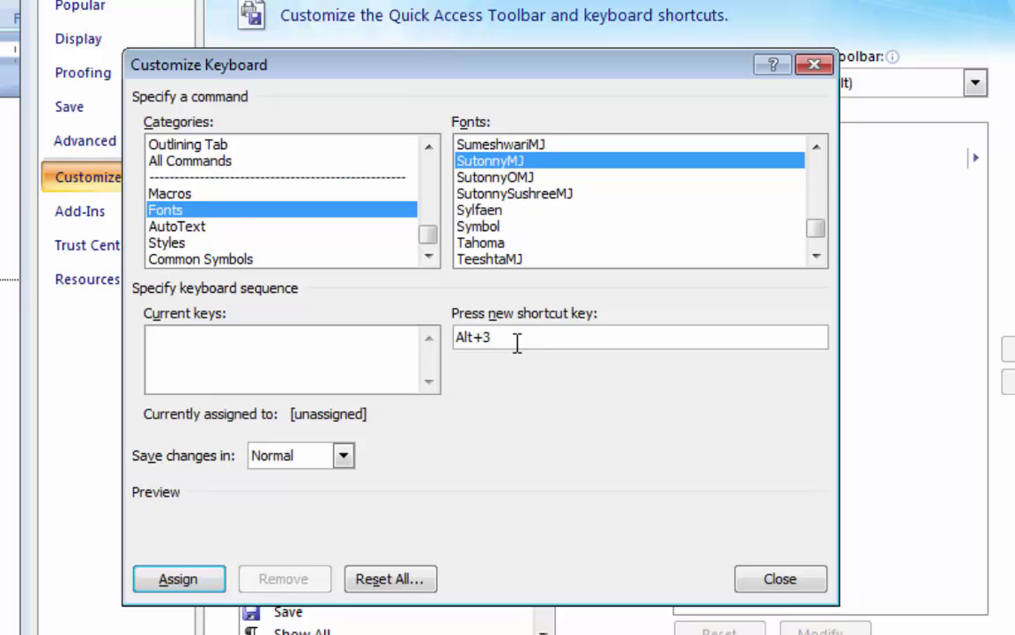
{"action": "left_click", "coordinate": [163, 580]}
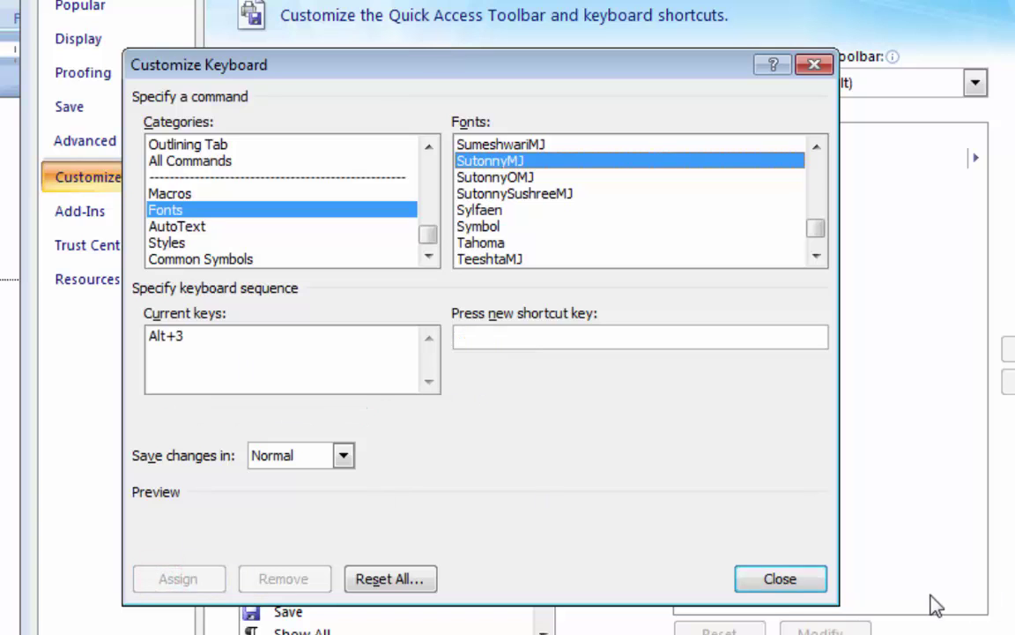
Close Customize Keyboard and confirm Word Options with OK.
{"action": "left_click", "coordinate": [775, 578]}
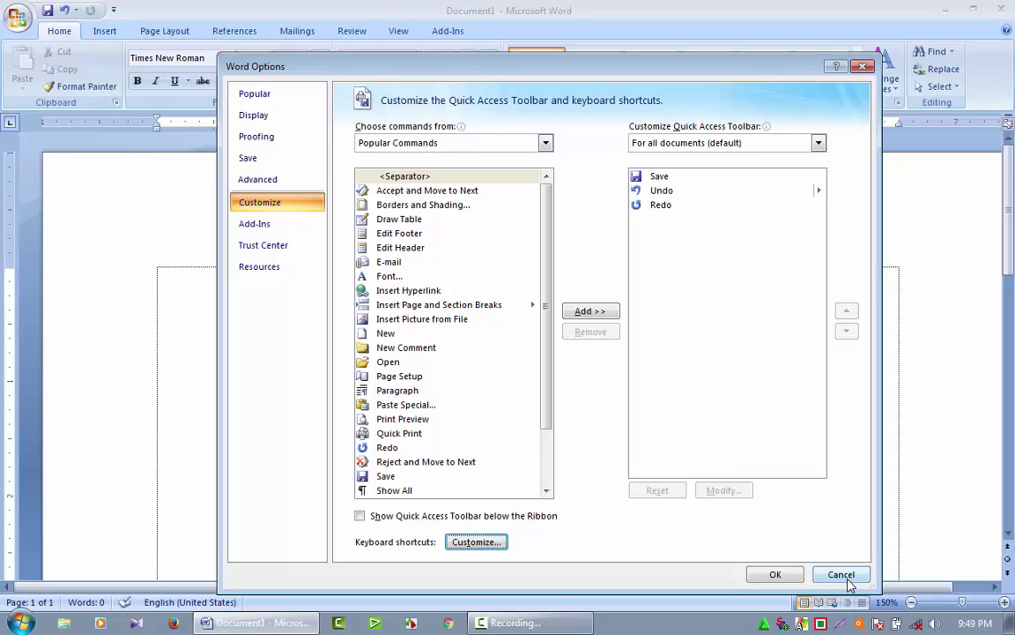
{"action": "left_click", "coordinate": [776, 575]}
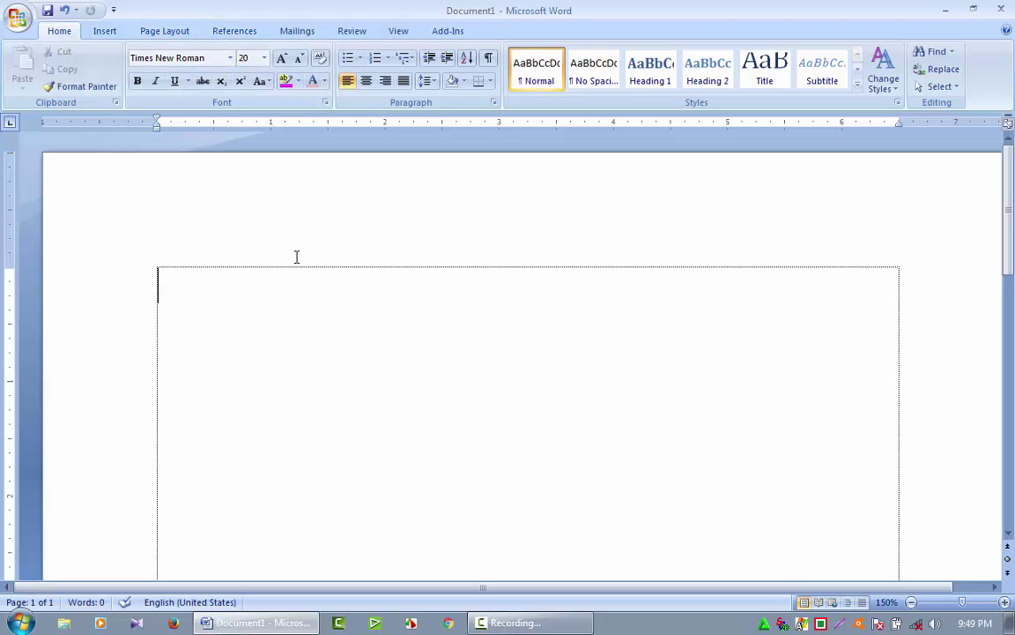
Type আমার সোনার বাংলা in SutonnyMJ via Alt+3, then switch back to Times New Roman with Alt+2.
{"action": "key", "text": "alt"}
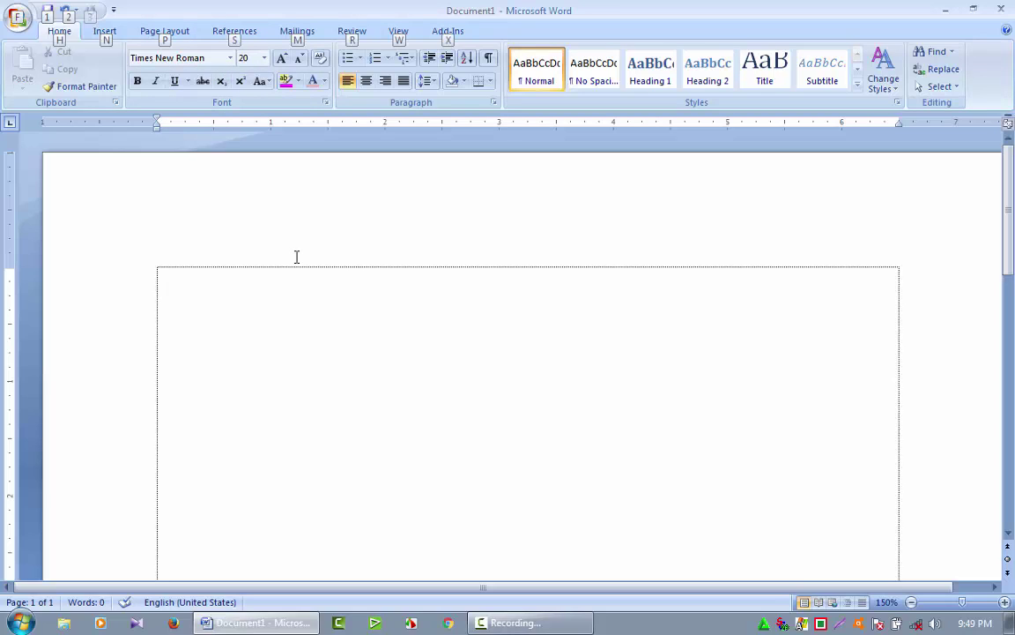
{"action": "key", "text": "ctrl+alt+b"}
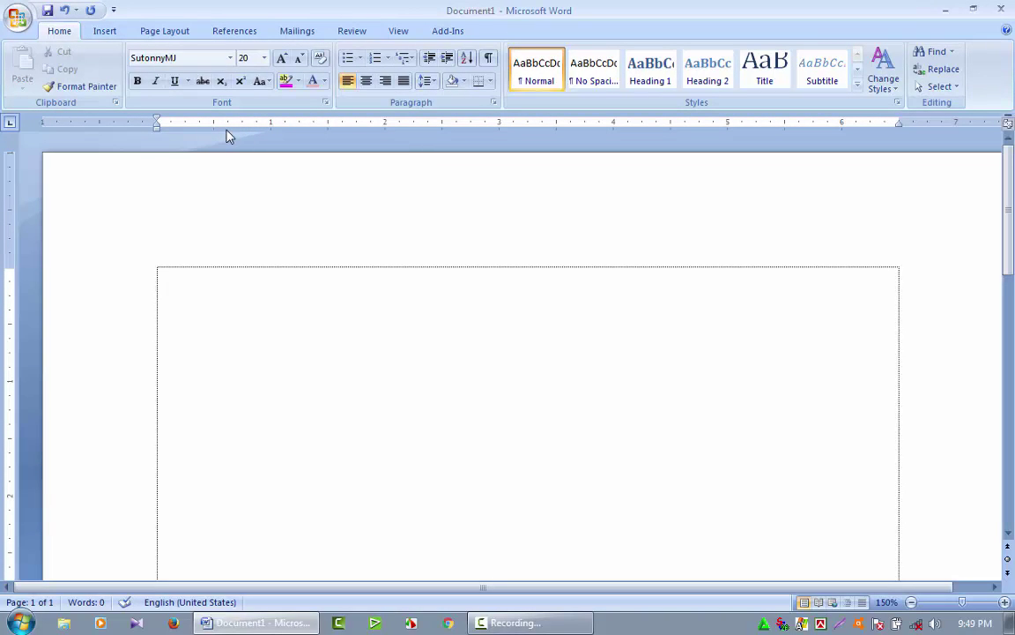
{"action": "type", "text": "gf"}
{"action": "key", "text": "BackSpace"}
{"action": "key", "text": "BackSpace"}
{"action": "type", "text": "Avgvi †mvb"}
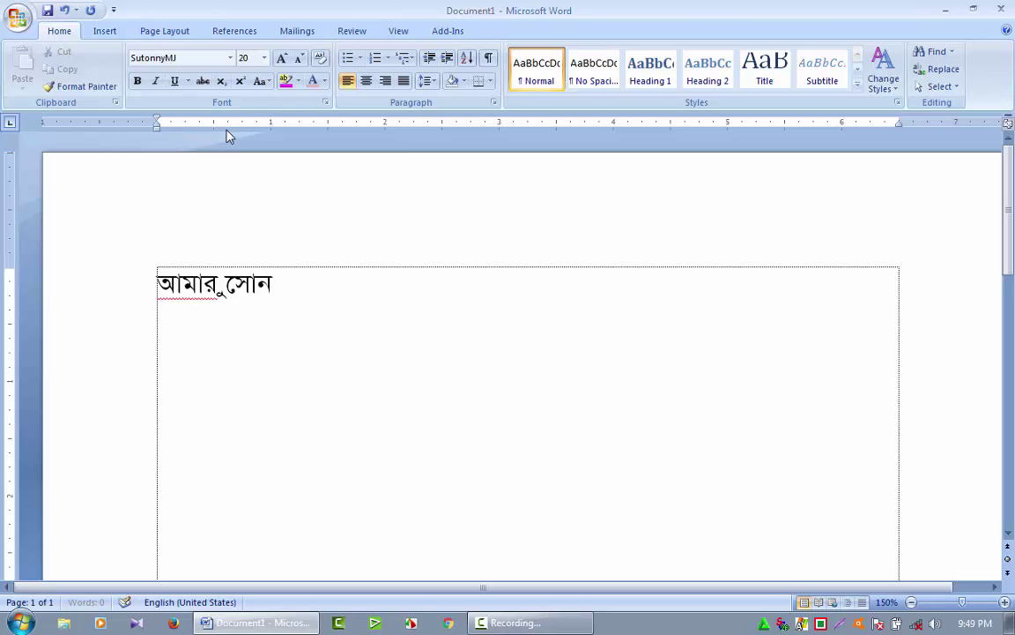
{"action": "key", "text": "BackSpace"}
{"action": "key", "text": "BackSpace"}
{"action": "key", "text": "BackSpace"}
{"action": "key", "text": "BackSpace"}
{"action": "key", "text": "BackSpace"}
{"action": "type", "text": "†mvbvi"}
{"action": "type", "text": " evsjv"}
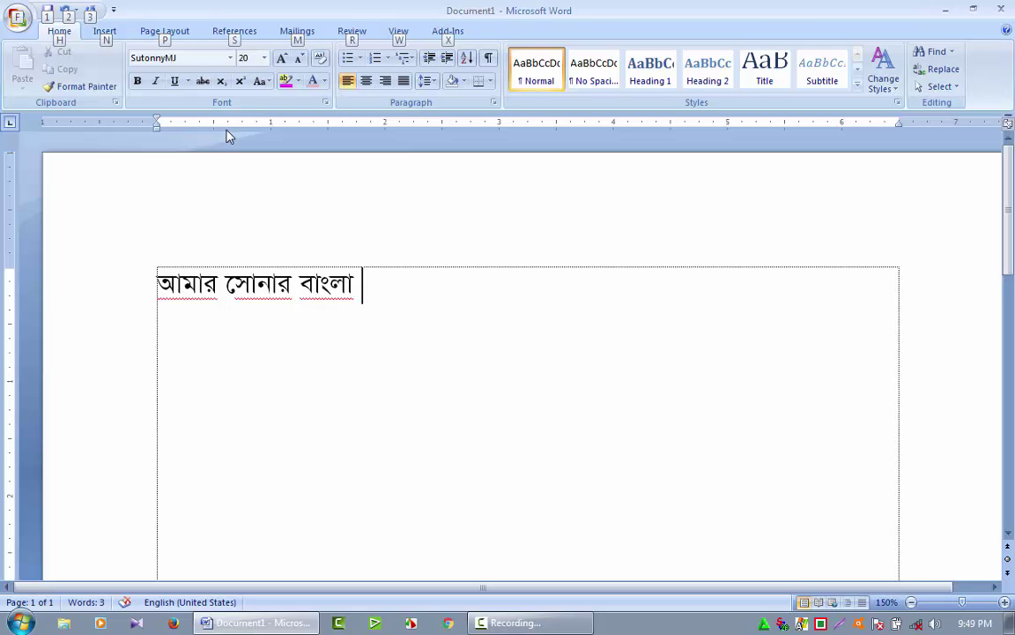
{"action": "key", "text": "ctrl+alt+b"}
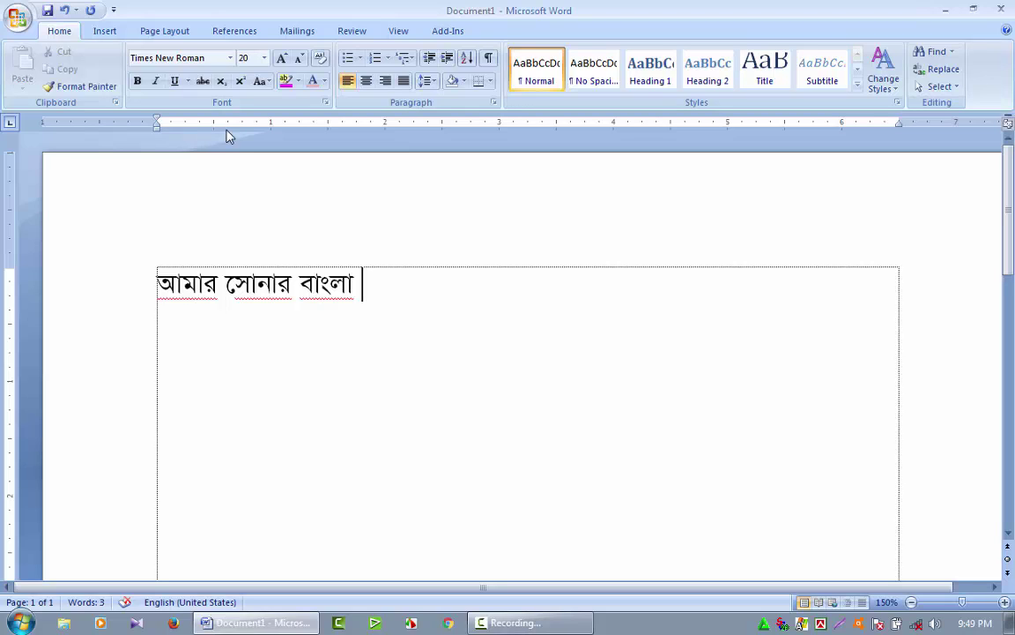
Type 'amar sunar bangla' in Times New Roman after the Bengali text.
{"action": "type", "text": "ama"}
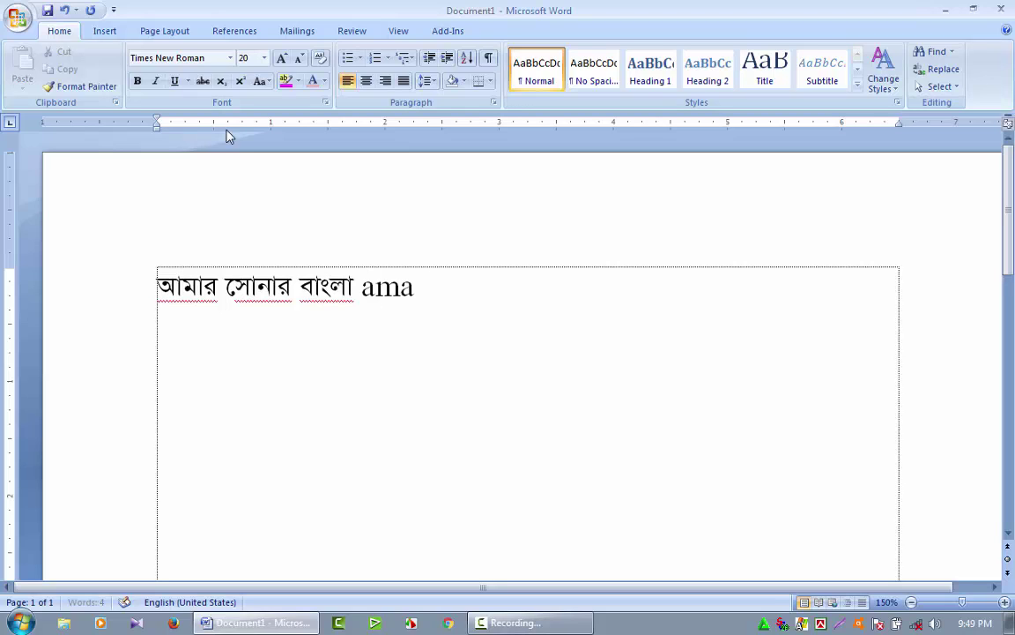
{"action": "type", "text": "r sunar bang"}
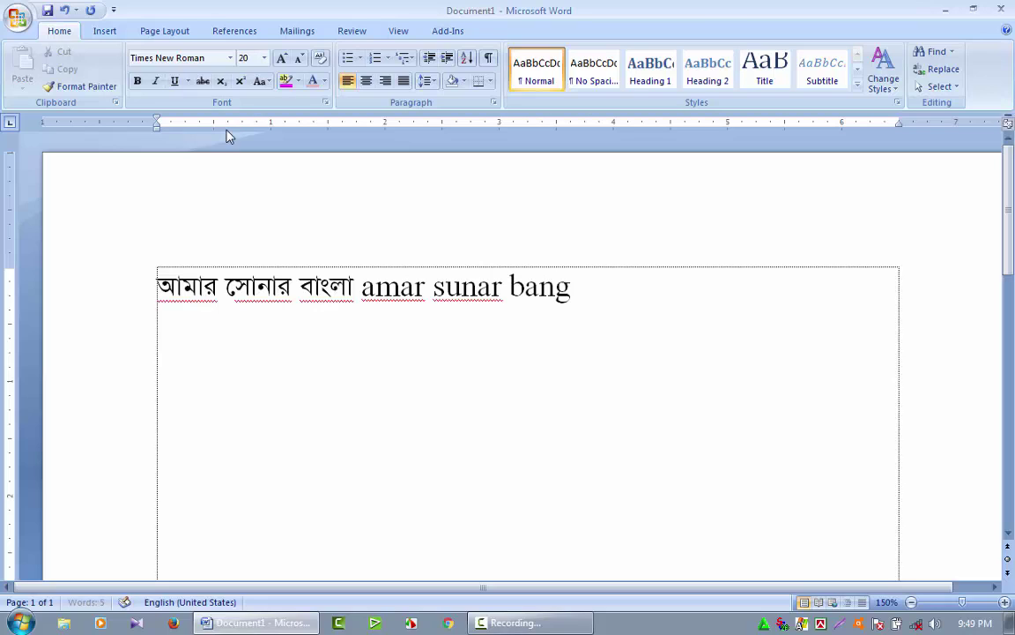
{"action": "type", "text": "la"}
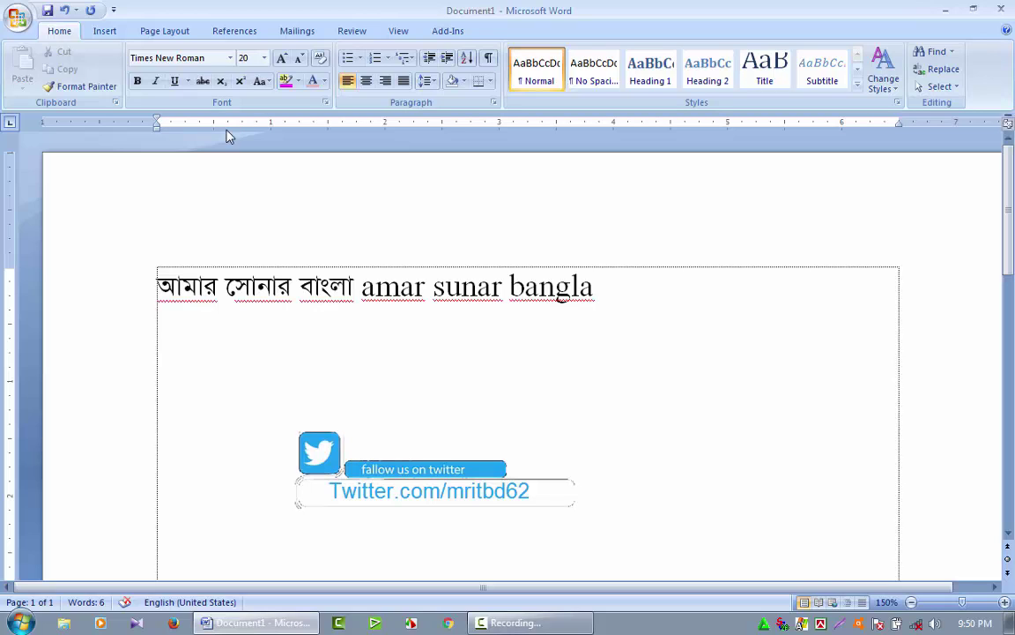
{"action": "left_click", "coordinate": [230, 58]}
{"action": "left_click", "coordinate": [551, 319]}
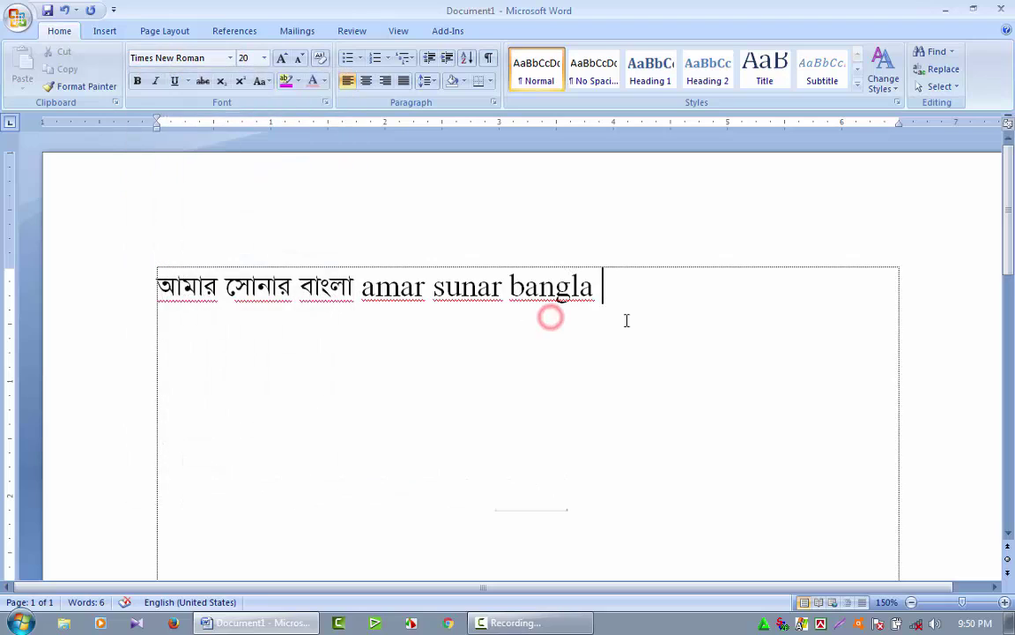